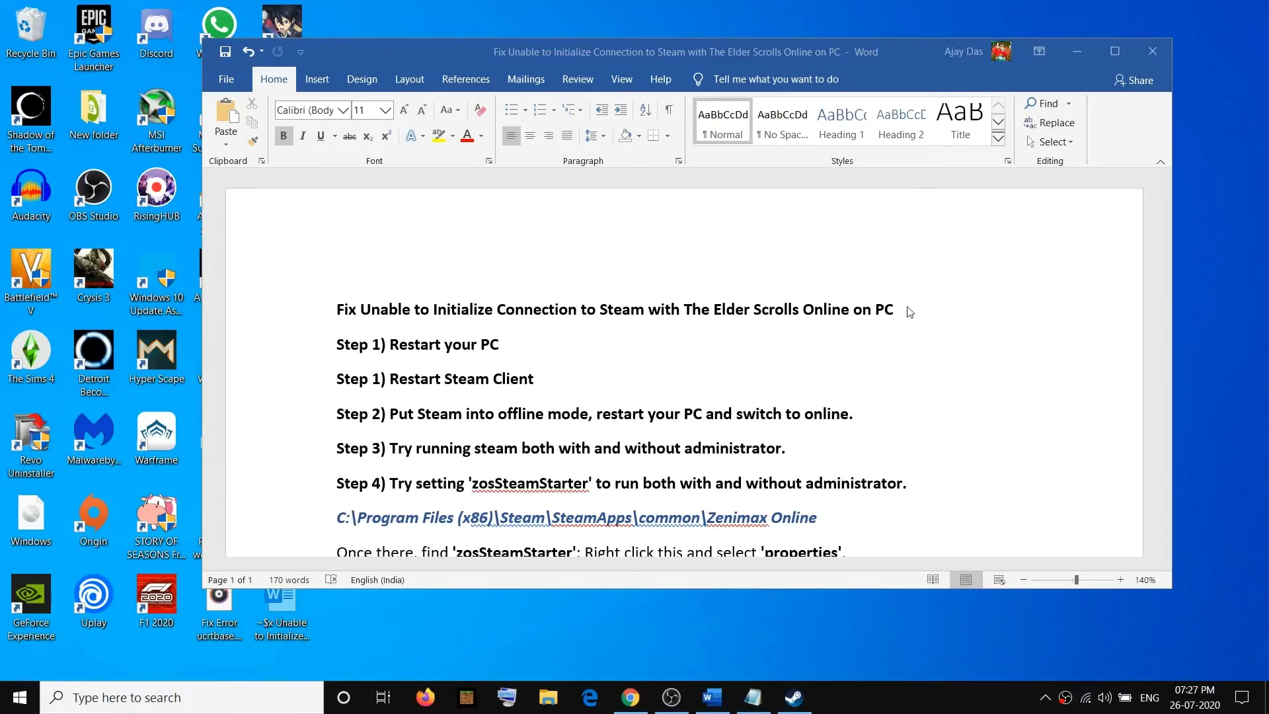
# - Highlight the guide's title and its Restart your PC step in Word
pyautogui.moveTo(900, 310); pyautogui.dragTo(335, 305)
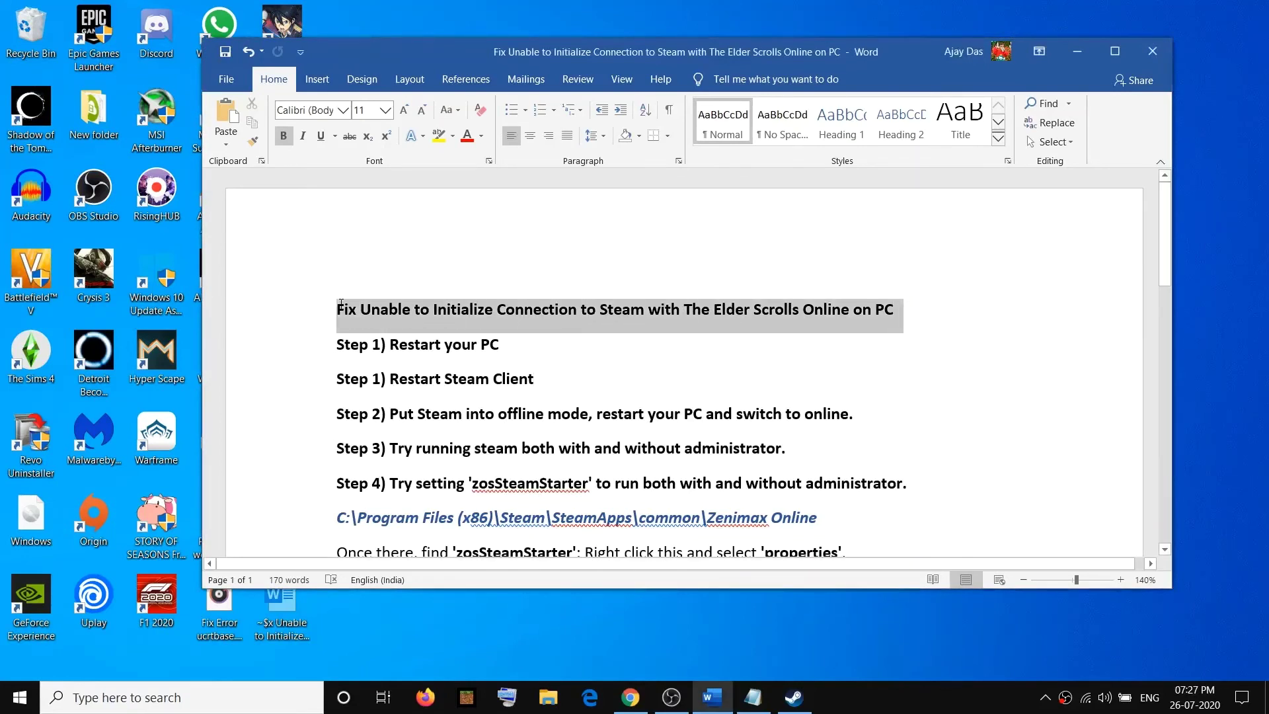
pyautogui.click(740, 340)
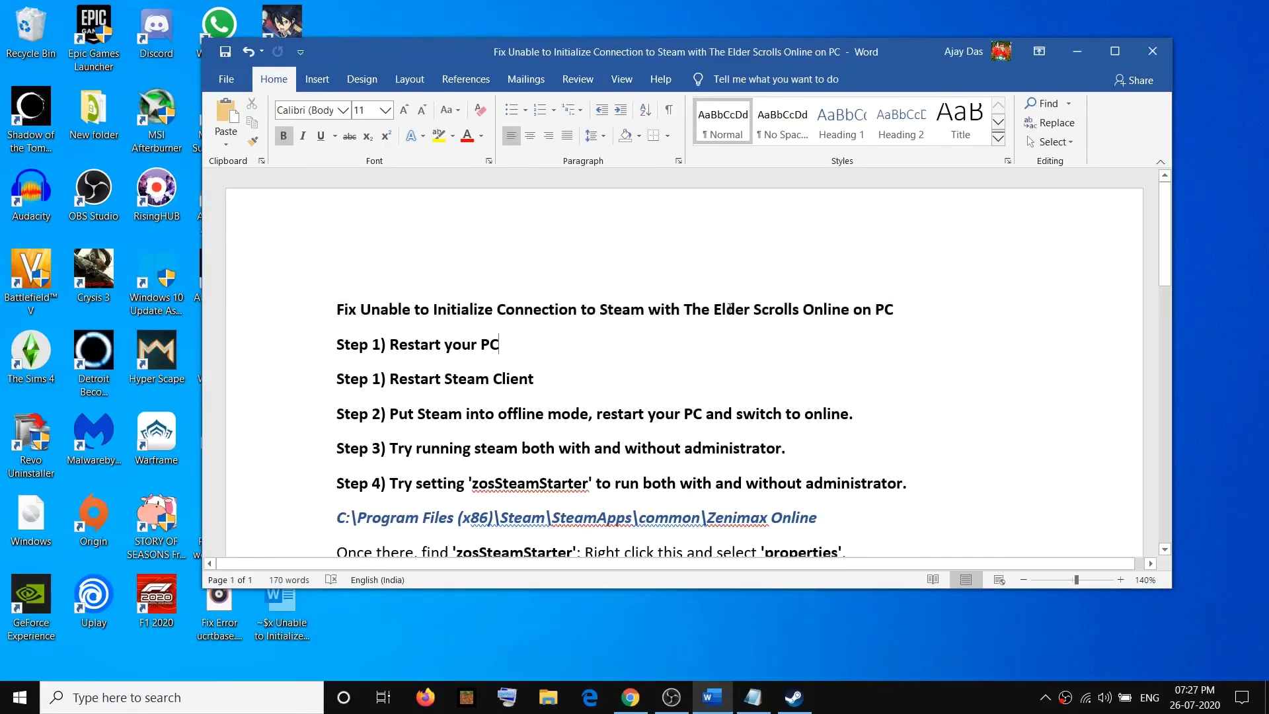
pyautogui.moveTo(337, 309); pyautogui.dragTo(599, 308)
pyautogui.click(906, 311)
pyautogui.scroll(-1, 595, 300)
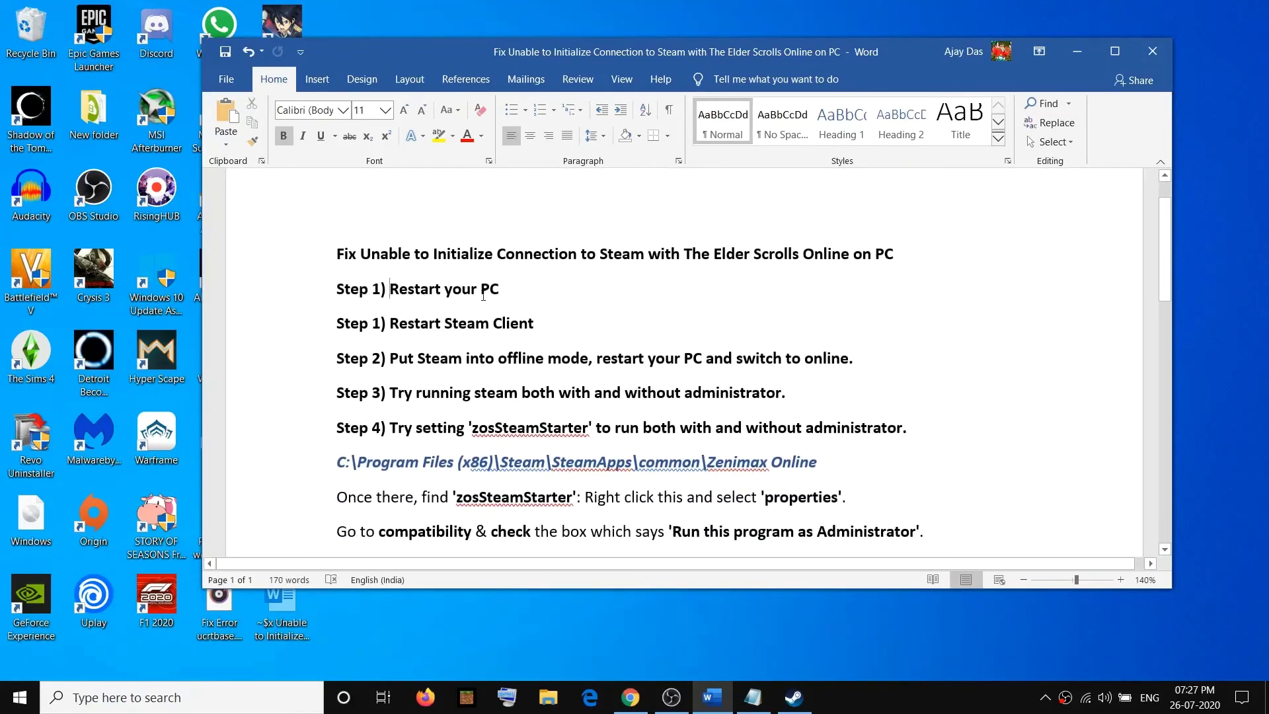
pyautogui.moveTo(390, 291); pyautogui.dragTo(512, 290)
# - Look at the Start menu's power options, then close them without restarting the PC
pyautogui.click(20, 697)
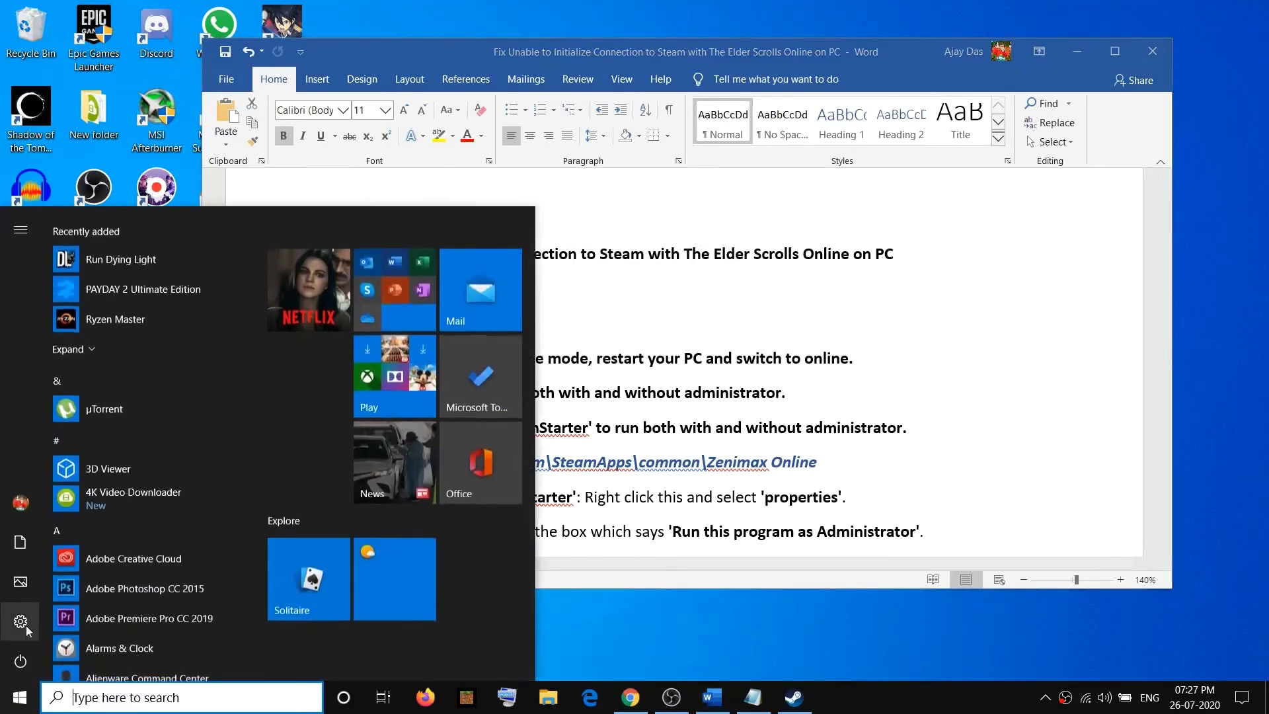
pyautogui.moveTo(26, 631)
pyautogui.click(19, 661)
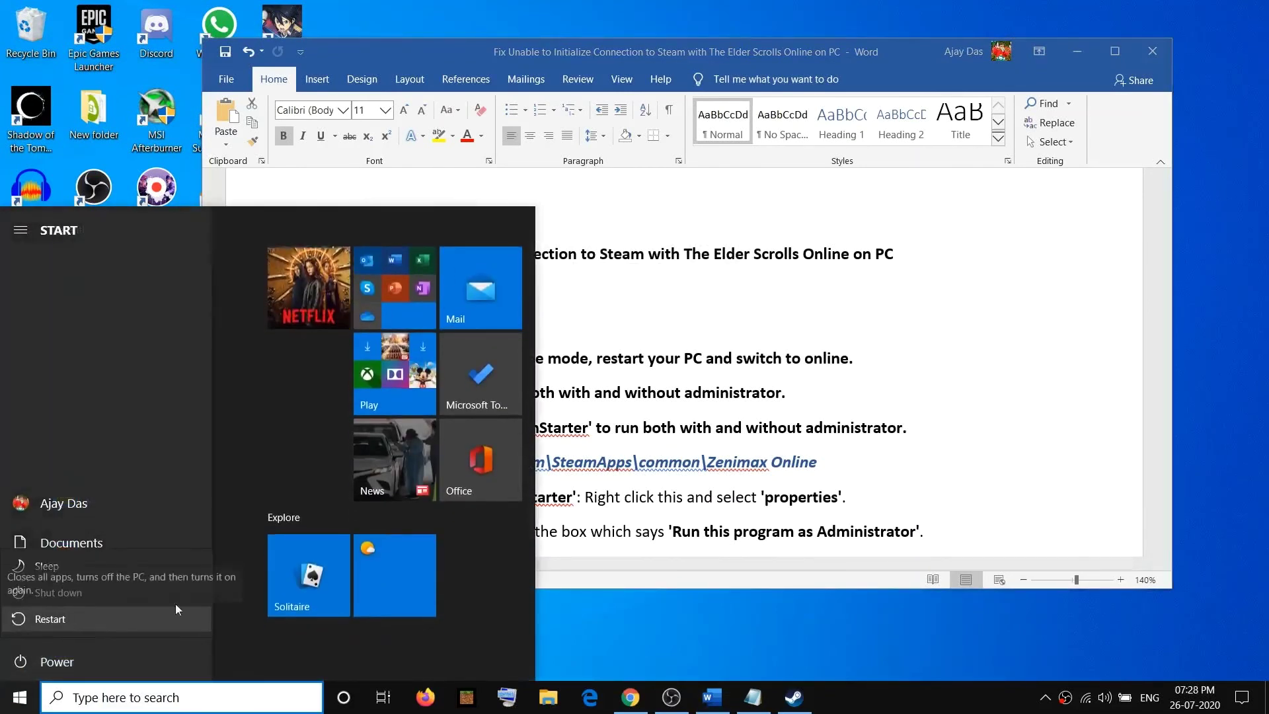
pyautogui.click(786, 365)
pyautogui.click(635, 361)
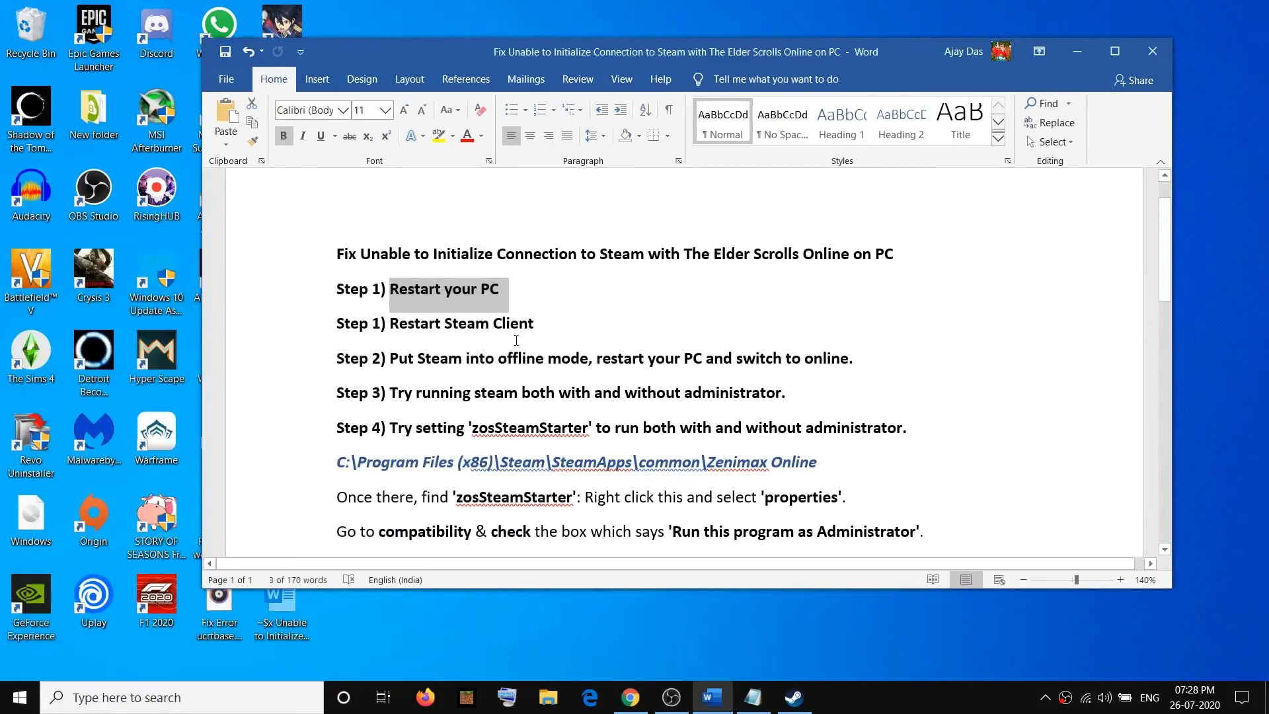
# - Highlight the Restart Steam Client step, then close Steam and Exit it from the tray icon
pyautogui.click(542, 324)
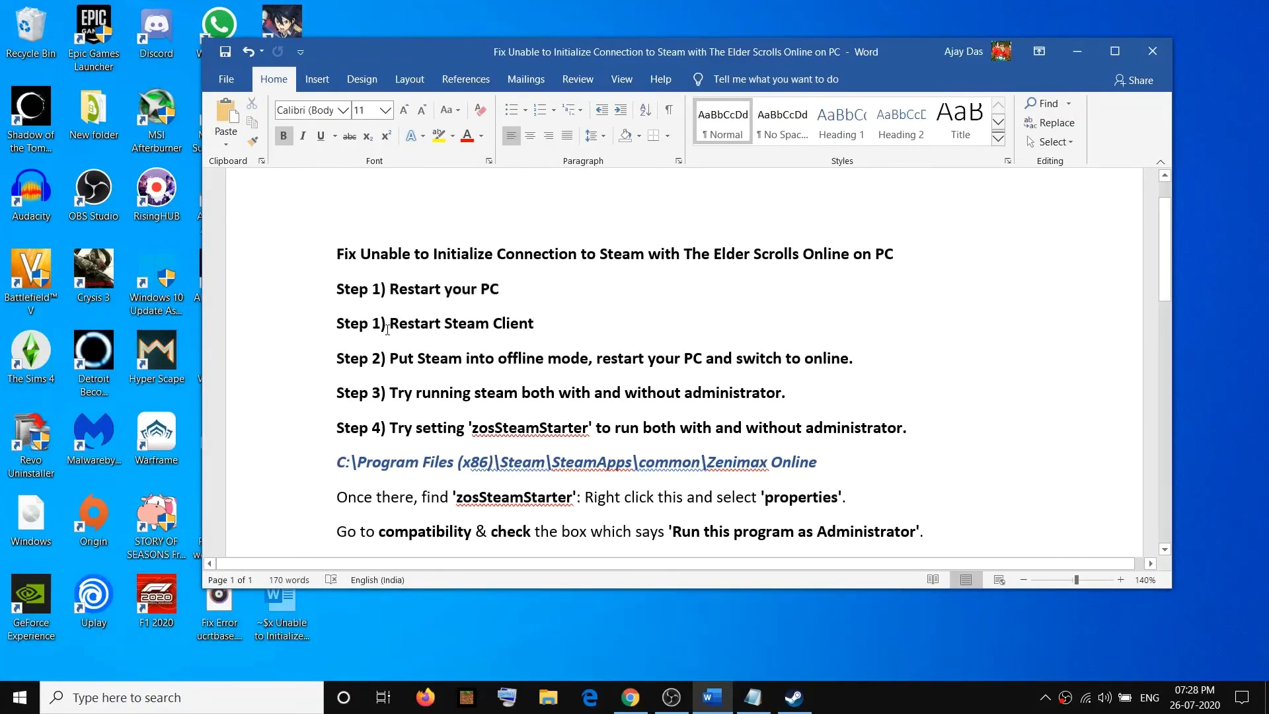
pyautogui.moveTo(392, 324); pyautogui.dragTo(534, 324)
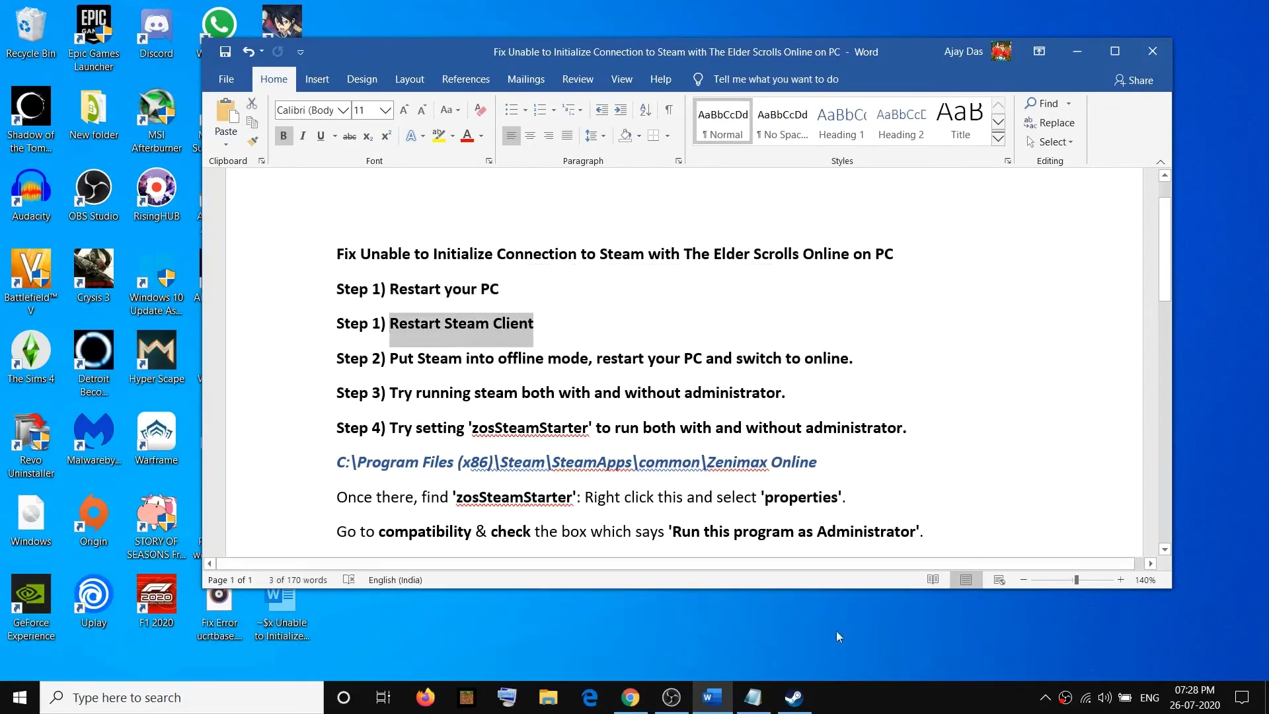
pyautogui.click(795, 695)
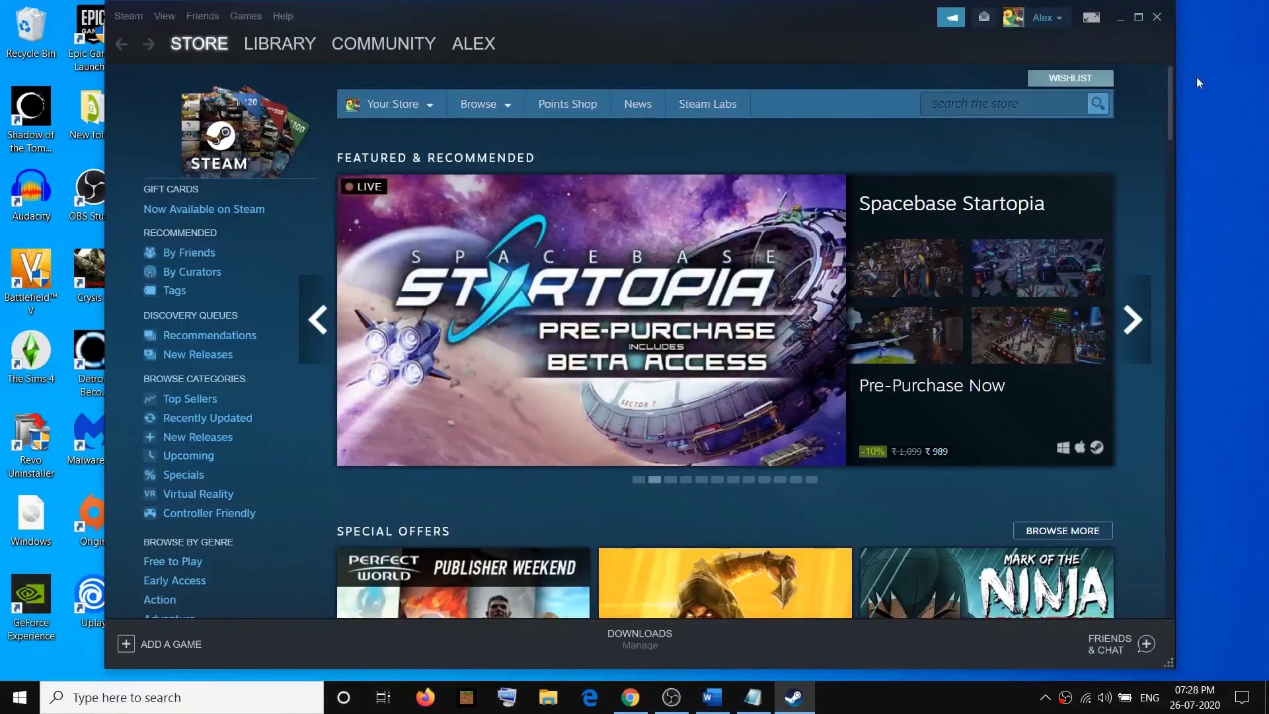
pyautogui.click(1158, 18)
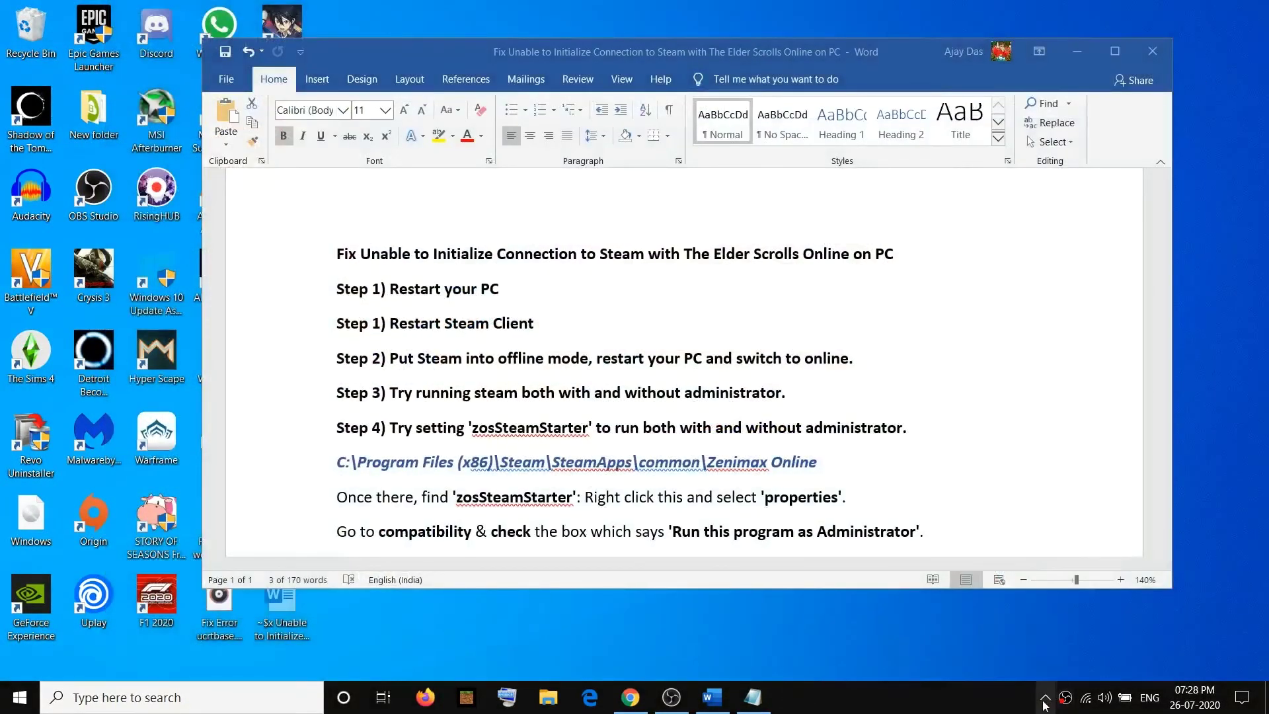
pyautogui.click(1044, 697)
pyautogui.rightClick(1080, 600)
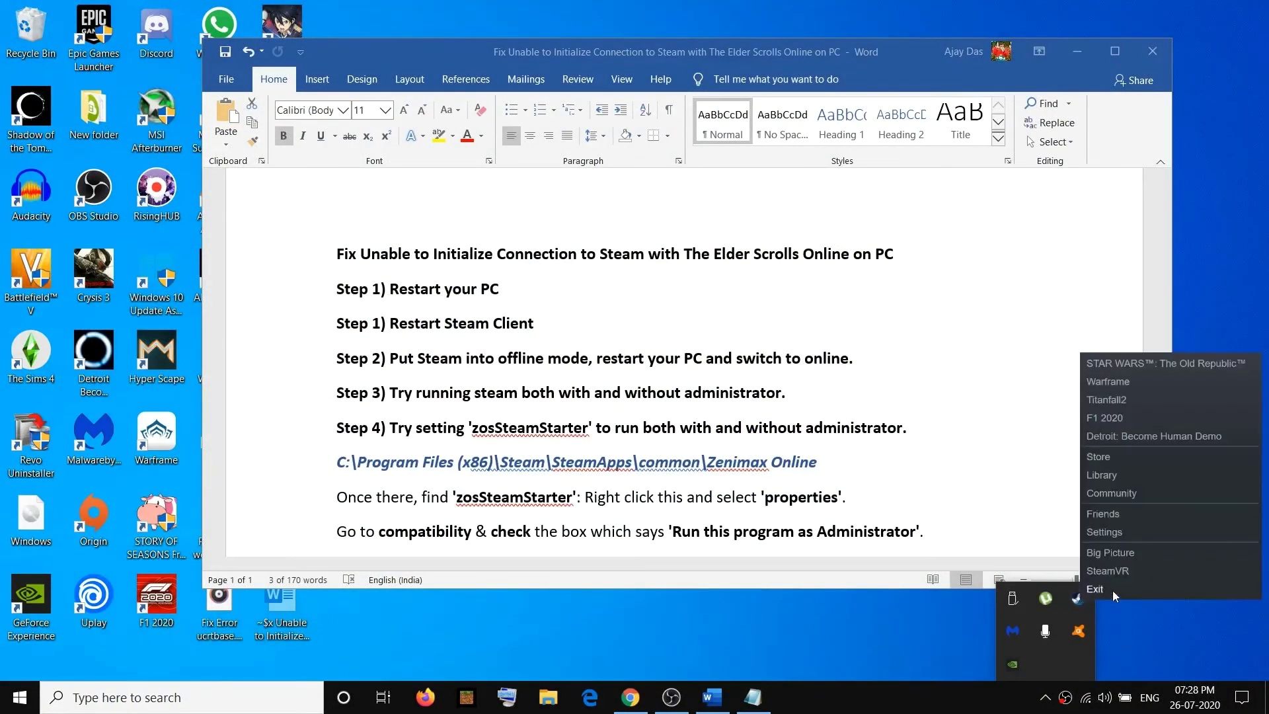
pyautogui.click(1095, 589)
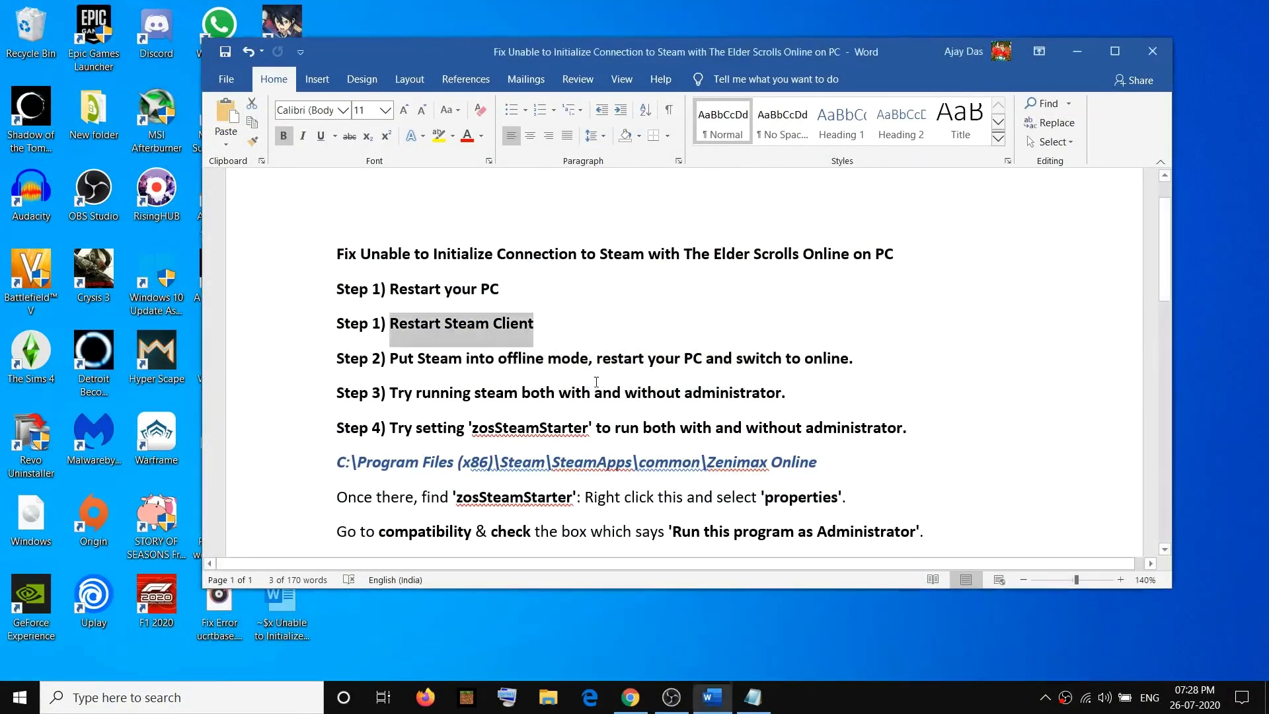
# - Relaunch Steam by searching 'steam' in Windows search
pyautogui.click(575, 323)
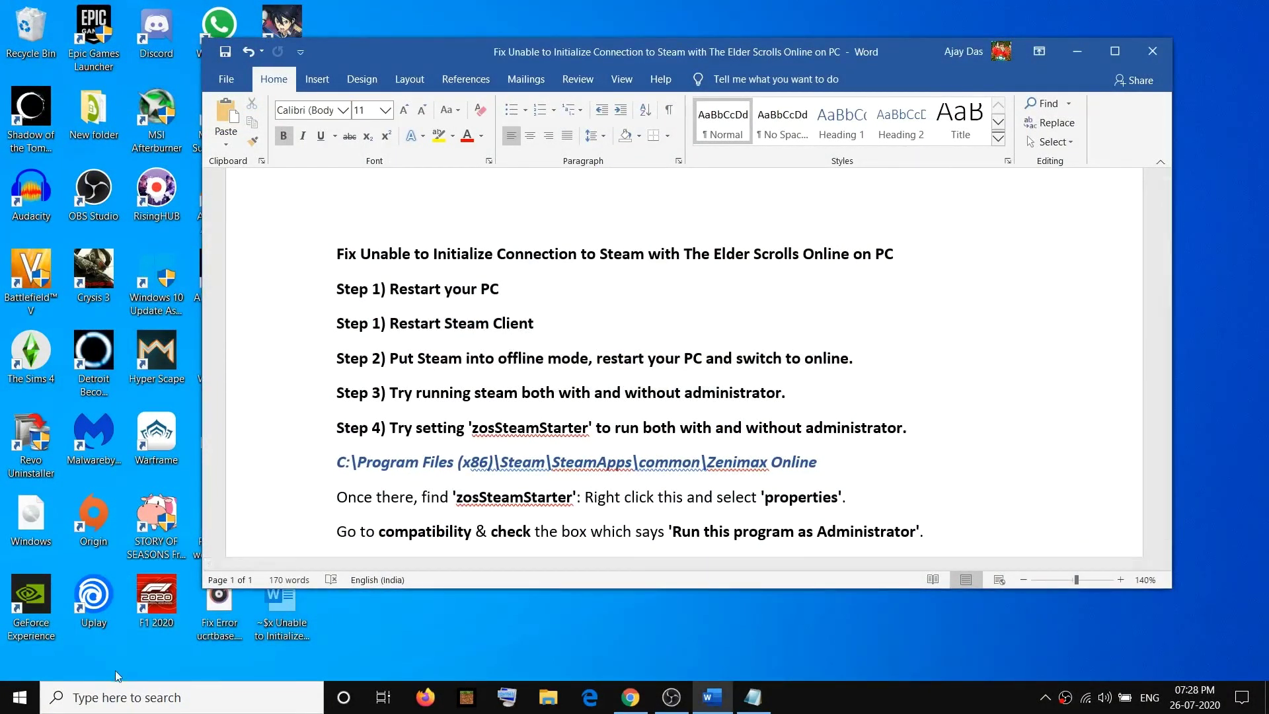
pyautogui.click(90, 690)
pyautogui.write('steam')
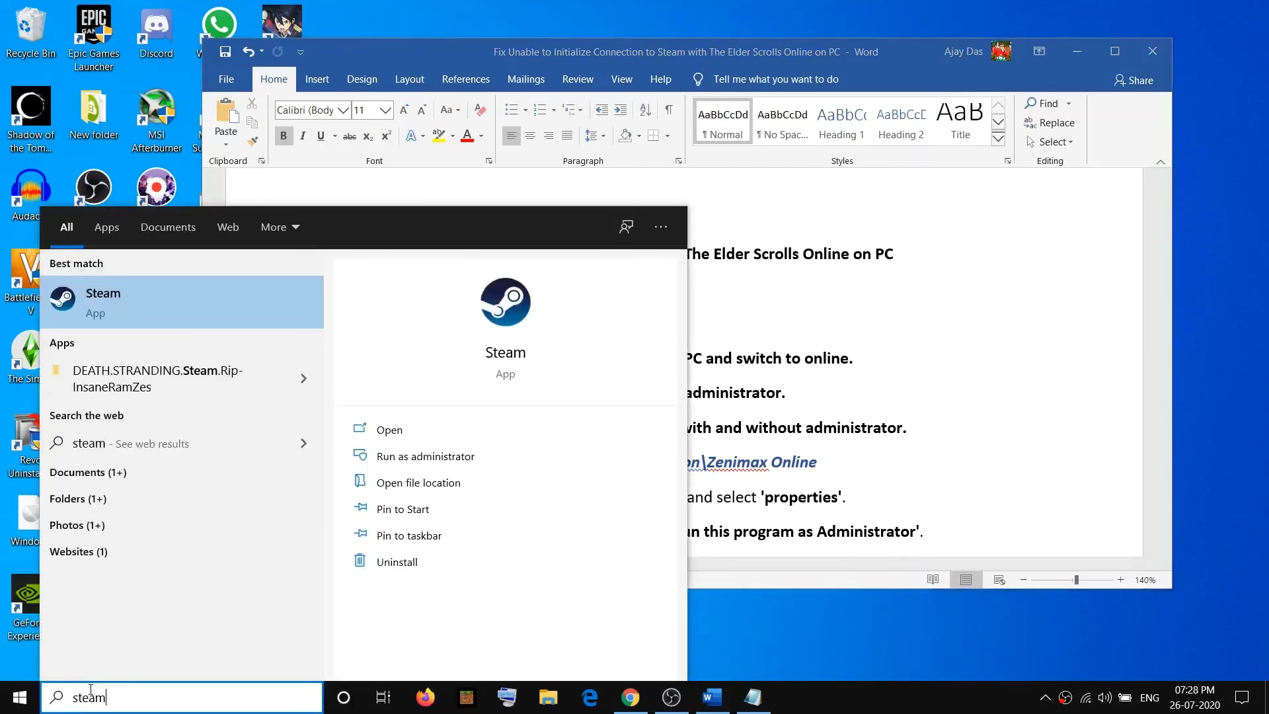
pyautogui.click(117, 310)
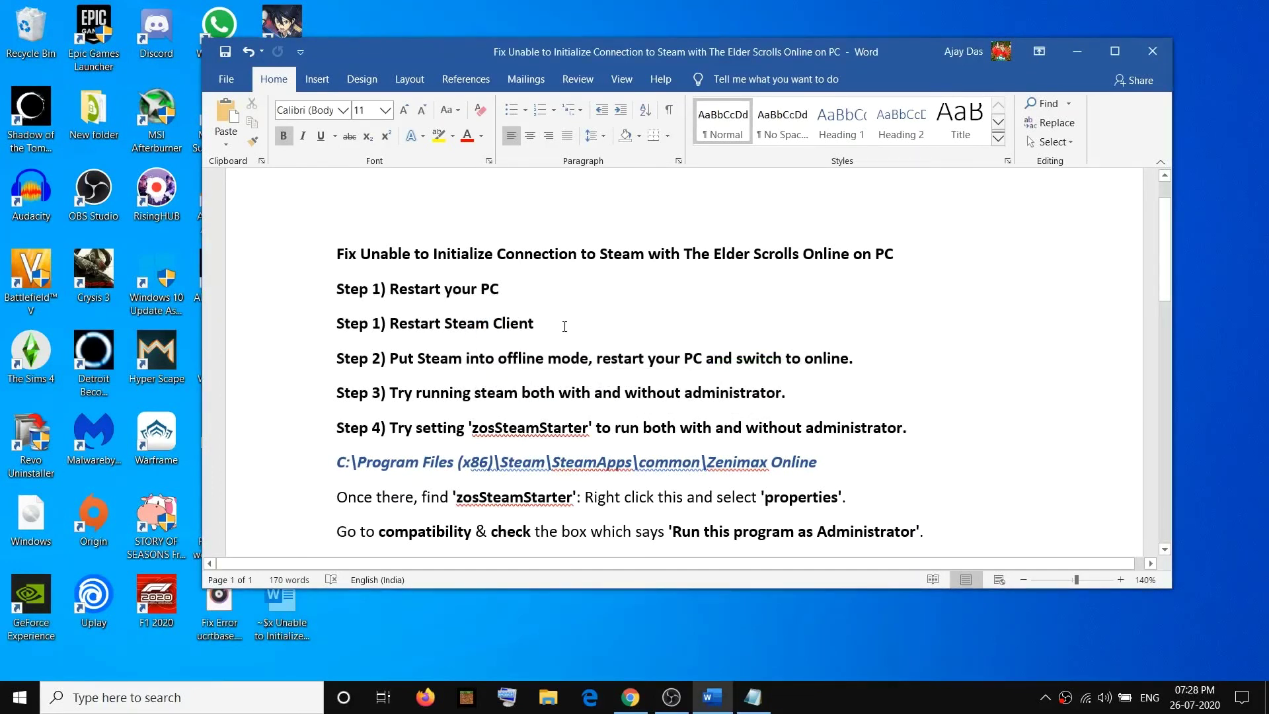
# - Highlight 'Put Steam into offline mode' in the guide and bring Steam back up from the tray
pyautogui.scroll(-1, 665, 319)
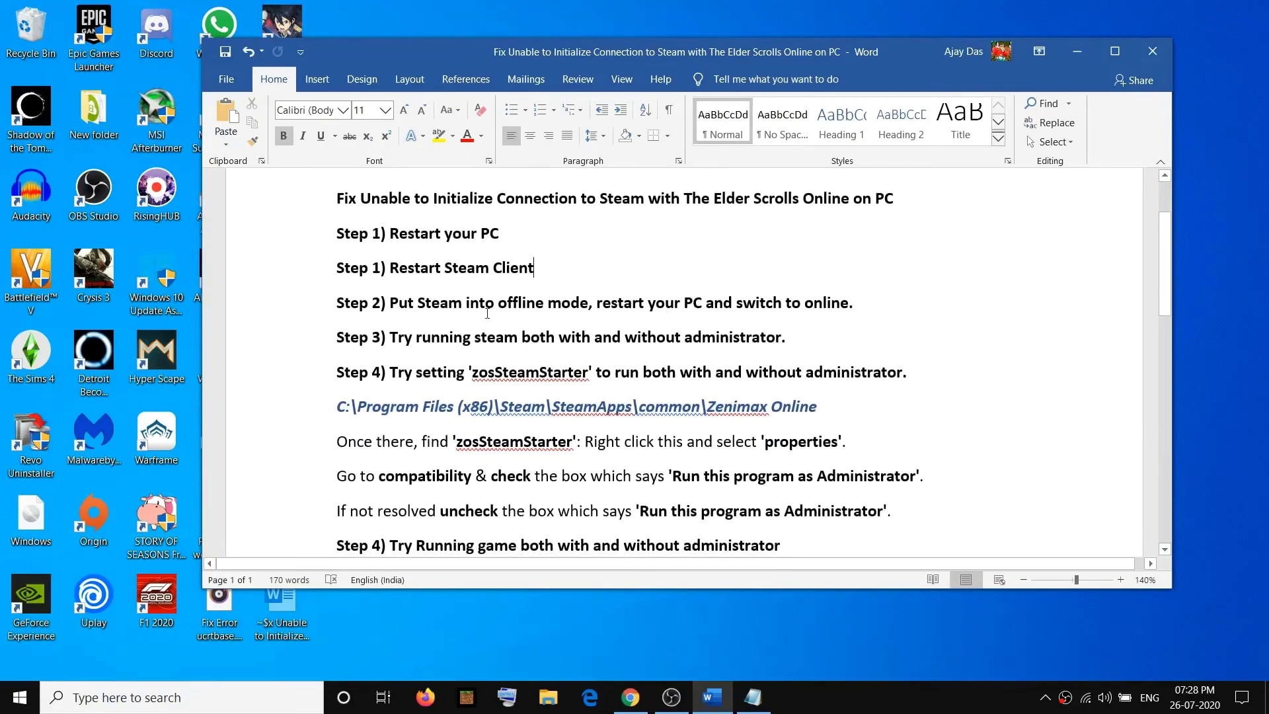
pyautogui.moveTo(394, 304); pyautogui.dragTo(588, 305)
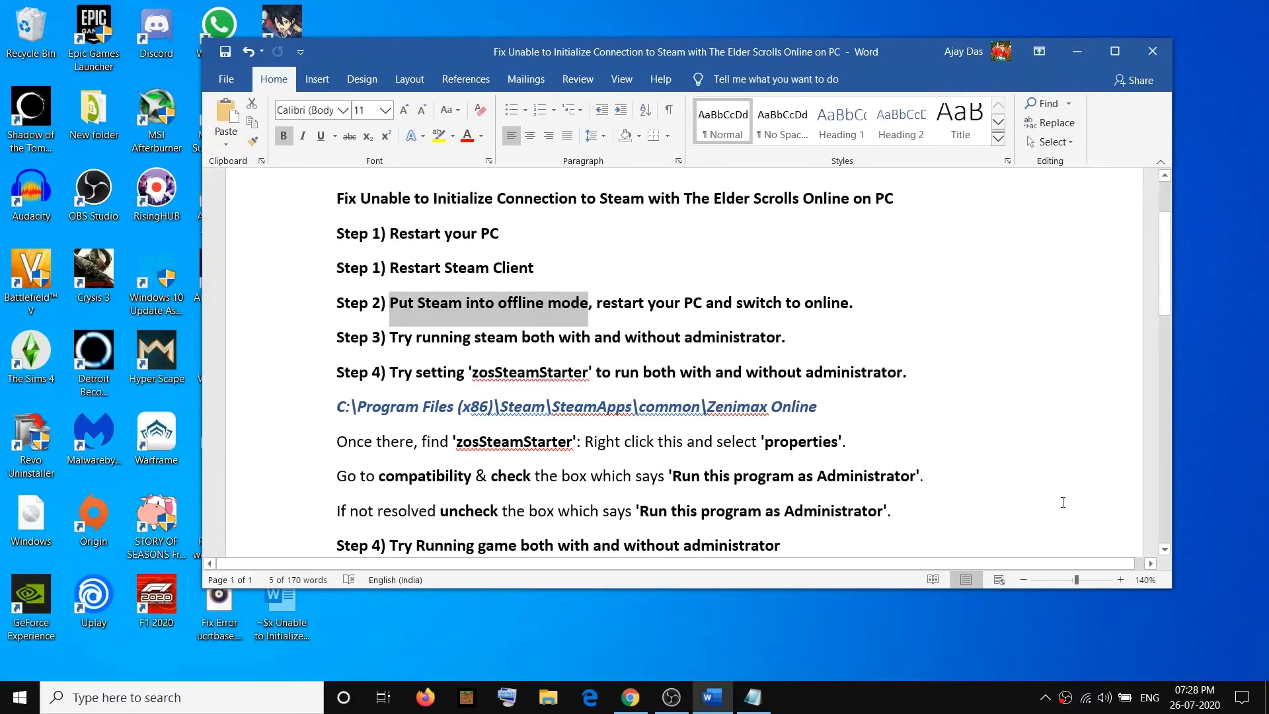
pyautogui.click(1045, 697)
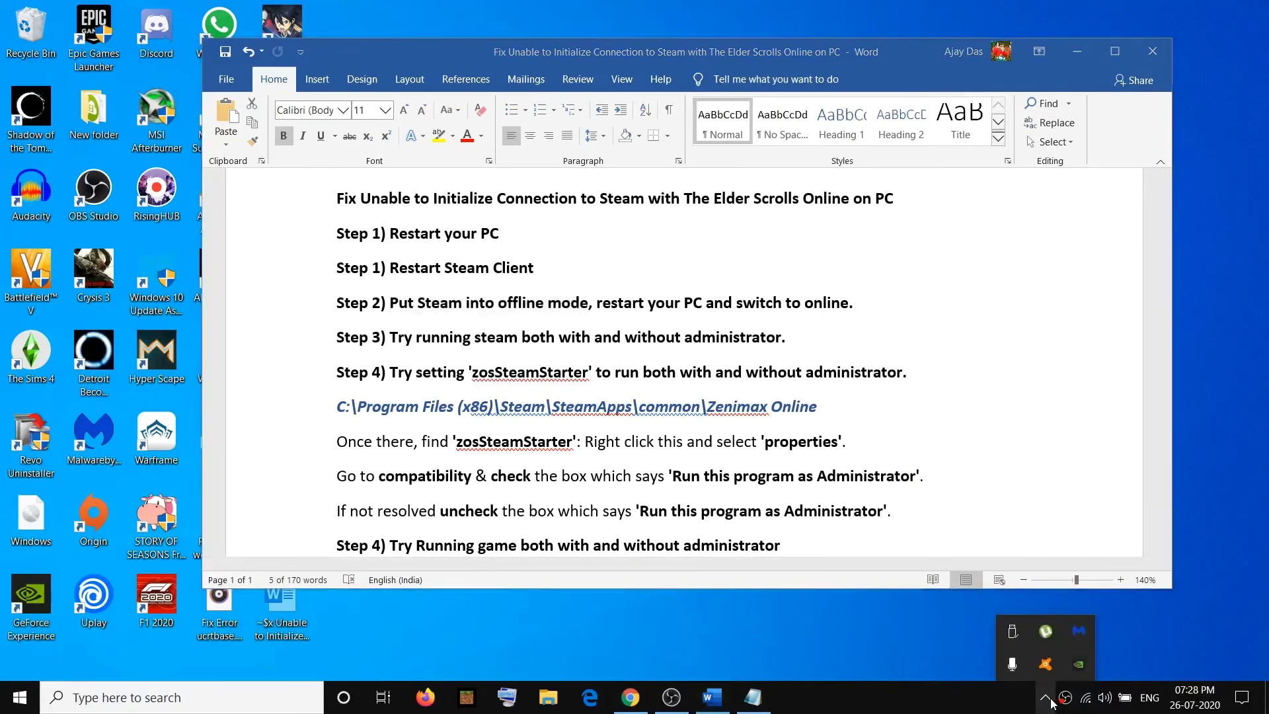
pyautogui.click(879, 709)
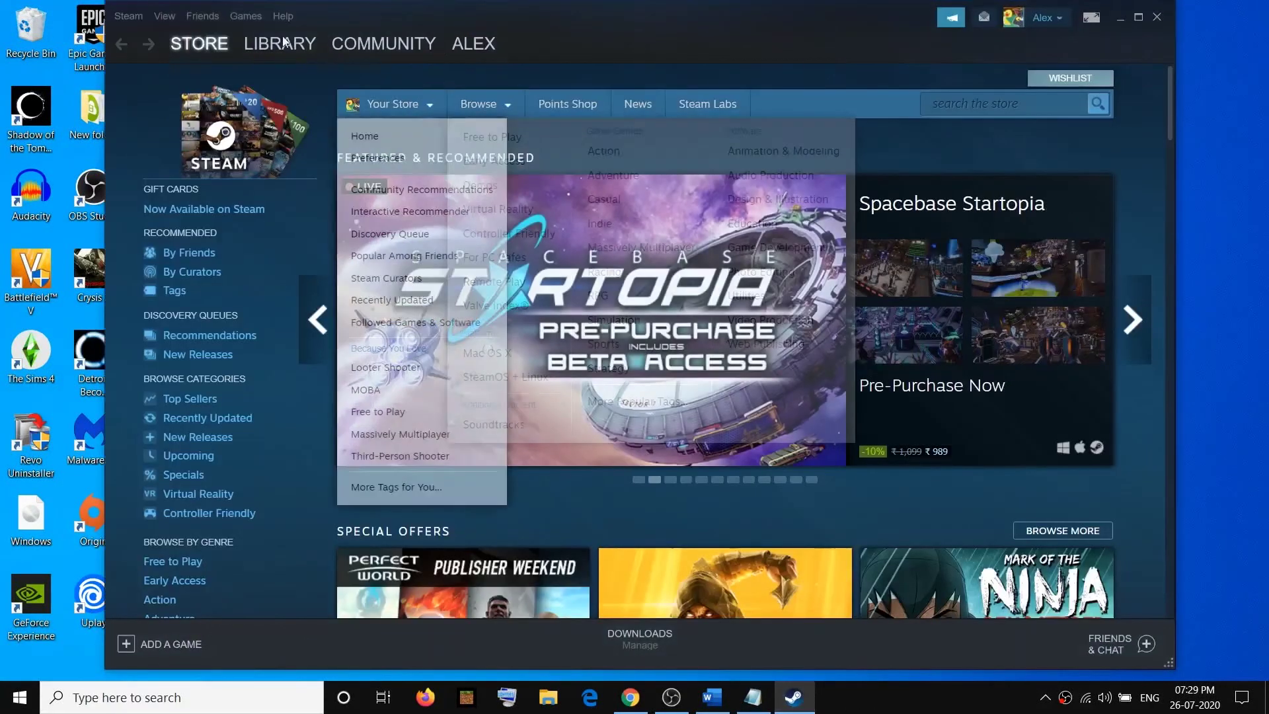
# - Choose Steam > Go Offline and confirm Restart in Offline Mode
pyautogui.moveTo(186, 42)
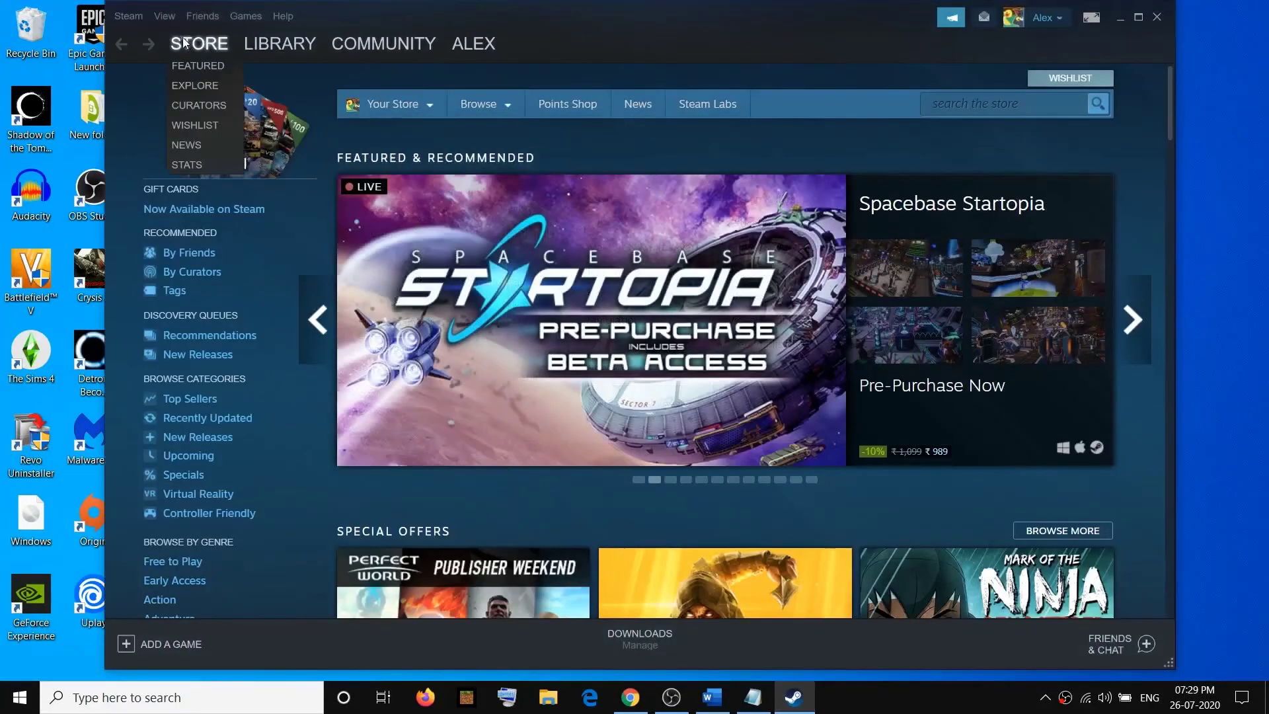
pyautogui.click(132, 17)
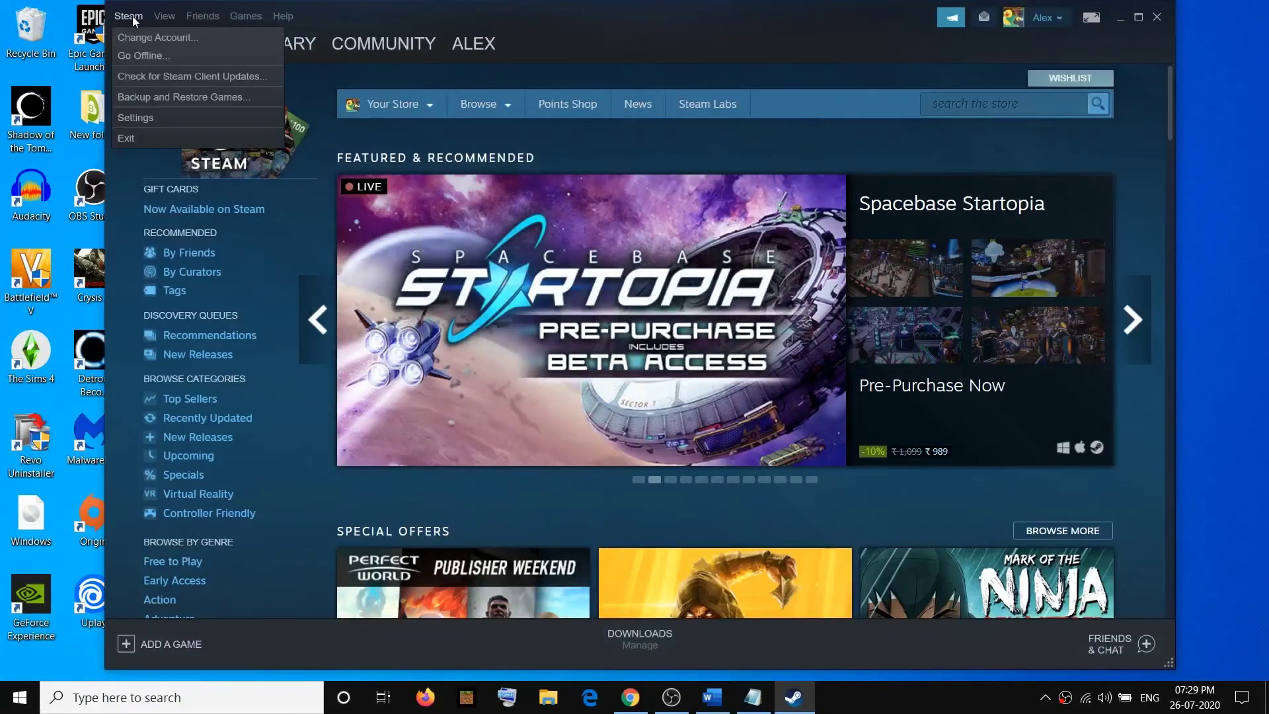
pyautogui.click(143, 57)
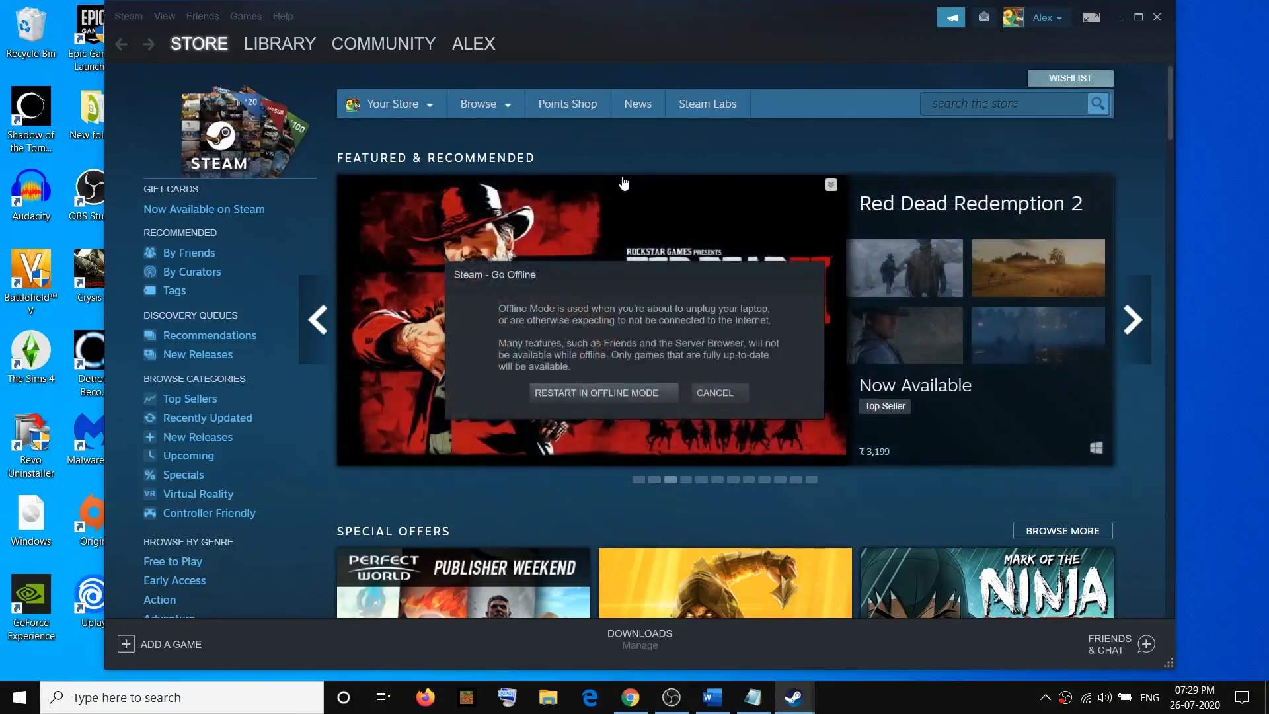
pyautogui.click(573, 395)
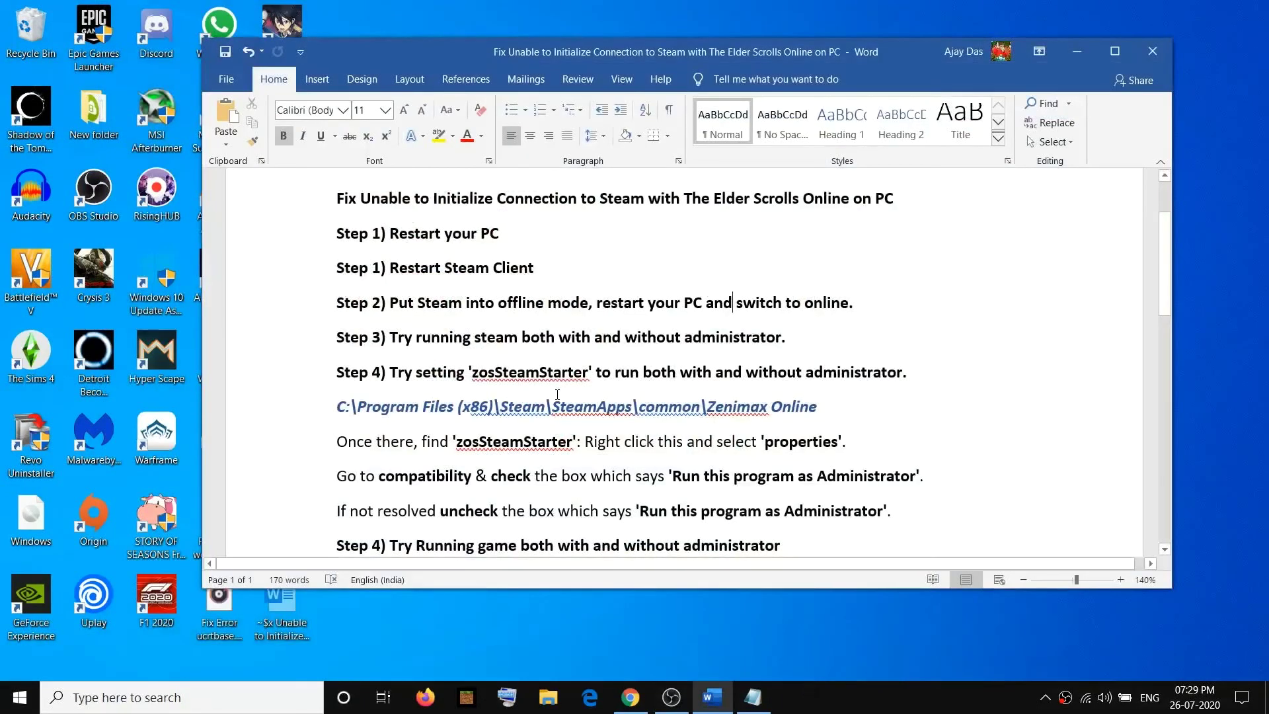
pyautogui.click(20, 697)
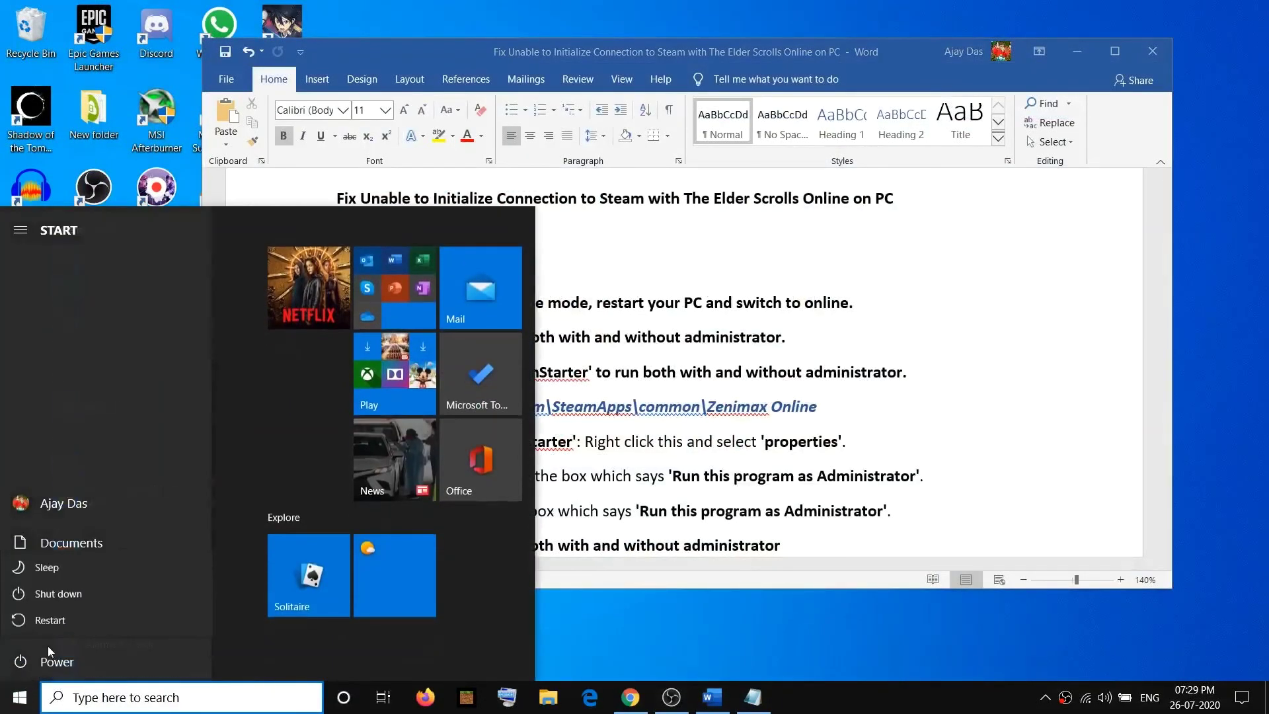
# - Dismiss the Start menu's power options without restarting, letting Steam reopen in Offline Mode
pyautogui.click(26, 660)
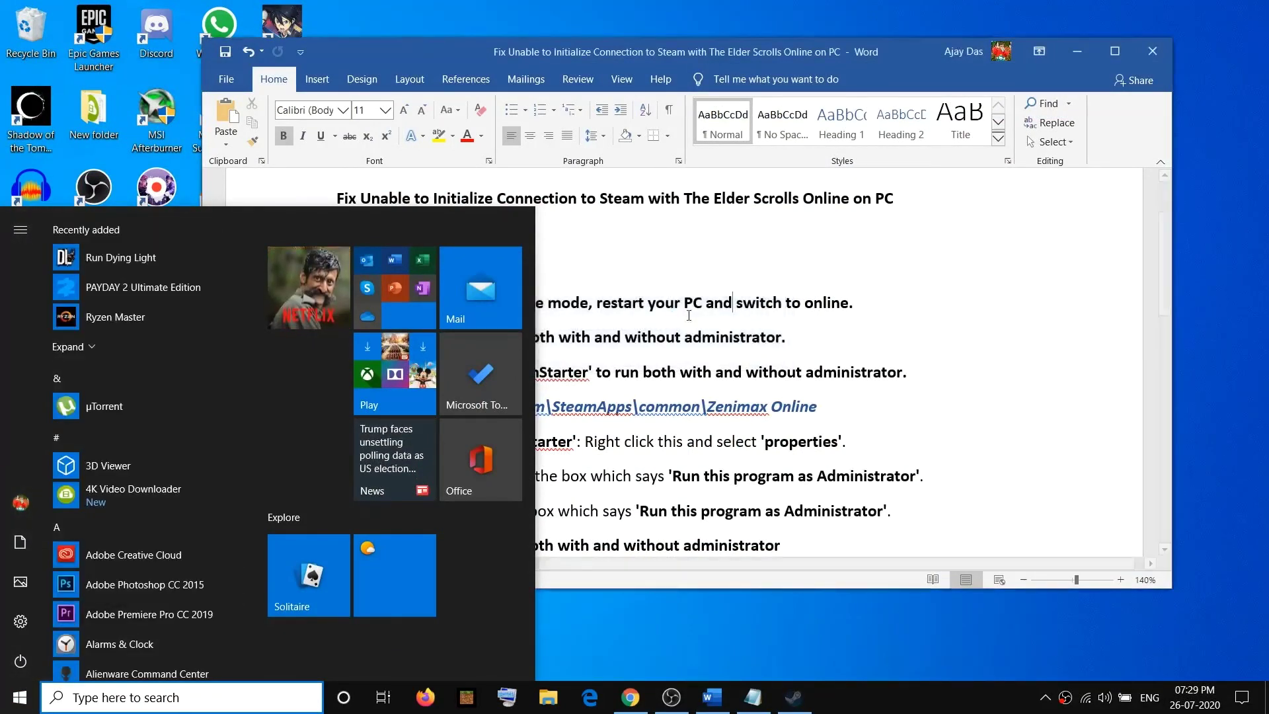
pyautogui.click(824, 303)
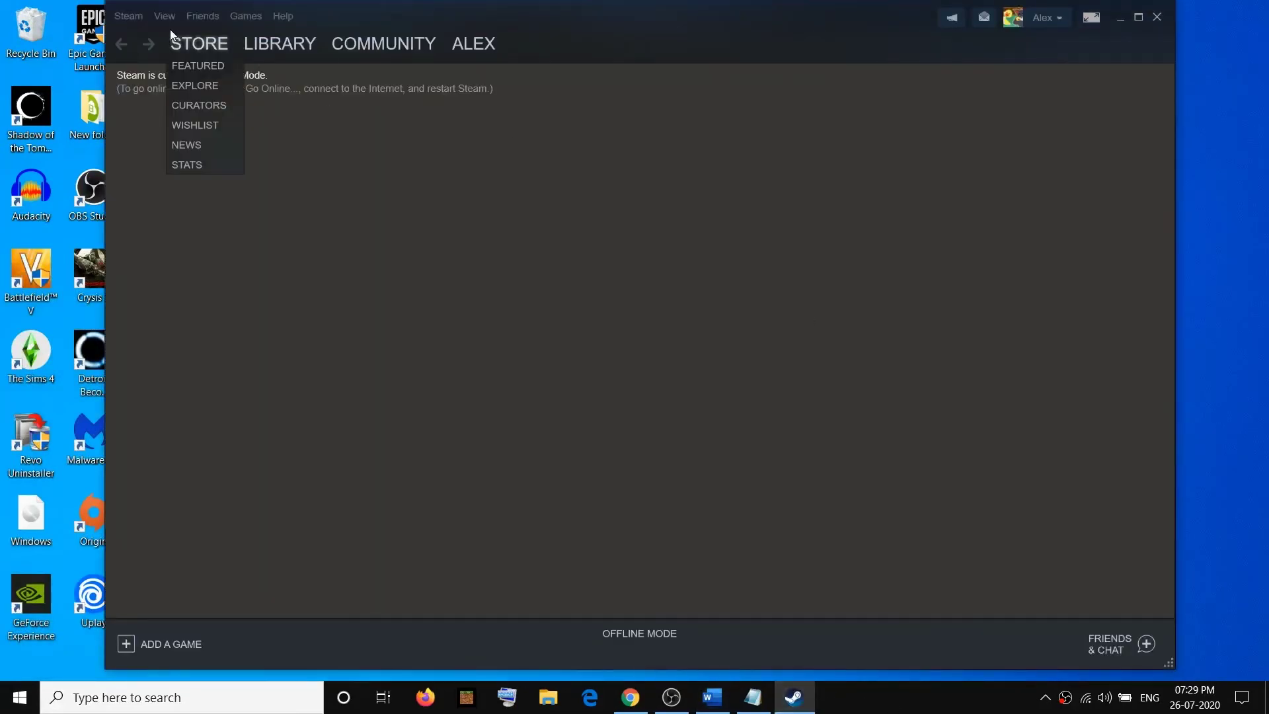
# - Switch Steam back online and confirm restarting the client online
pyautogui.click(130, 17)
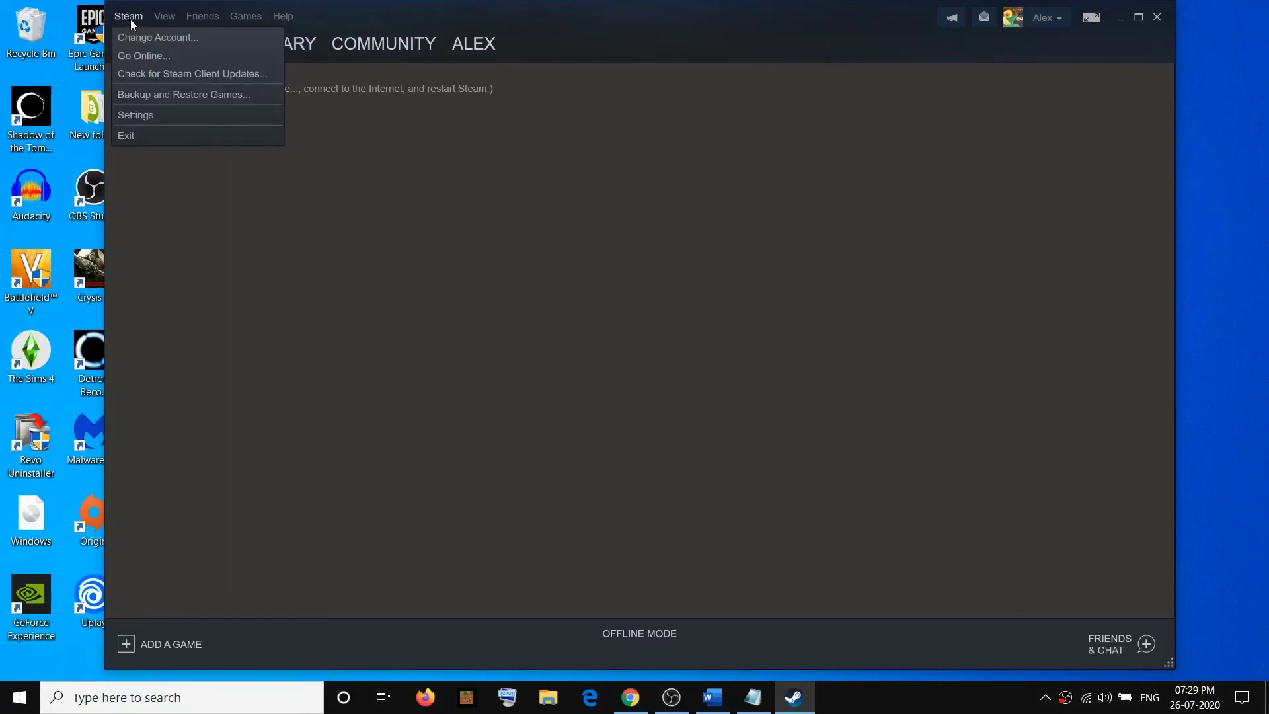
pyautogui.click(143, 57)
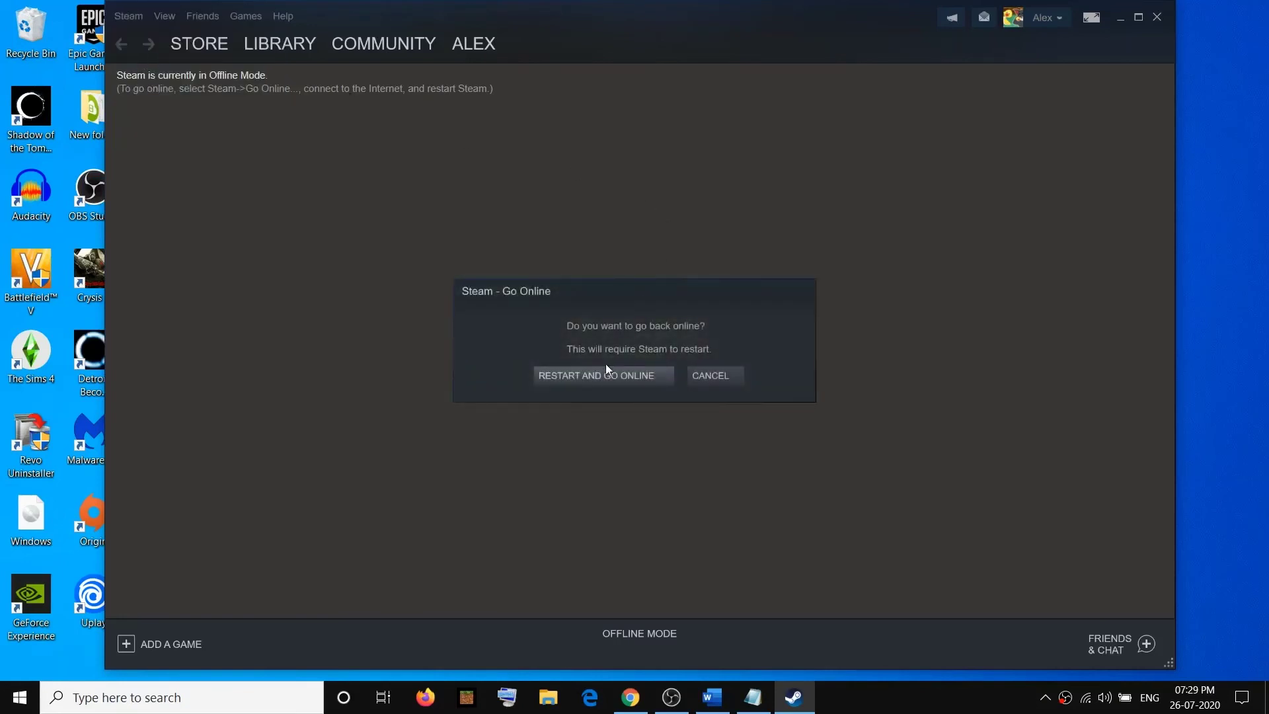
pyautogui.click(620, 375)
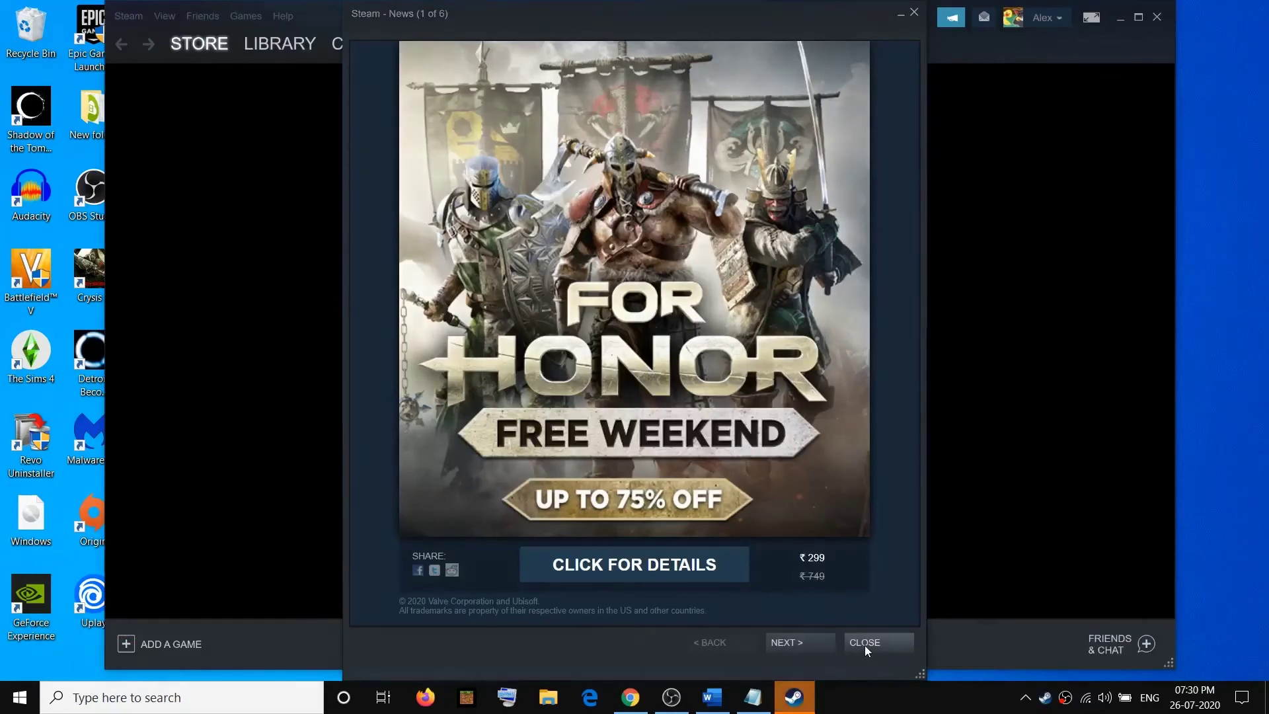
# - Dismiss Steam's news popup, check the Steam menu, and minimise Steam to show the guide
pyautogui.click(864, 642)
pyautogui.click(125, 17)
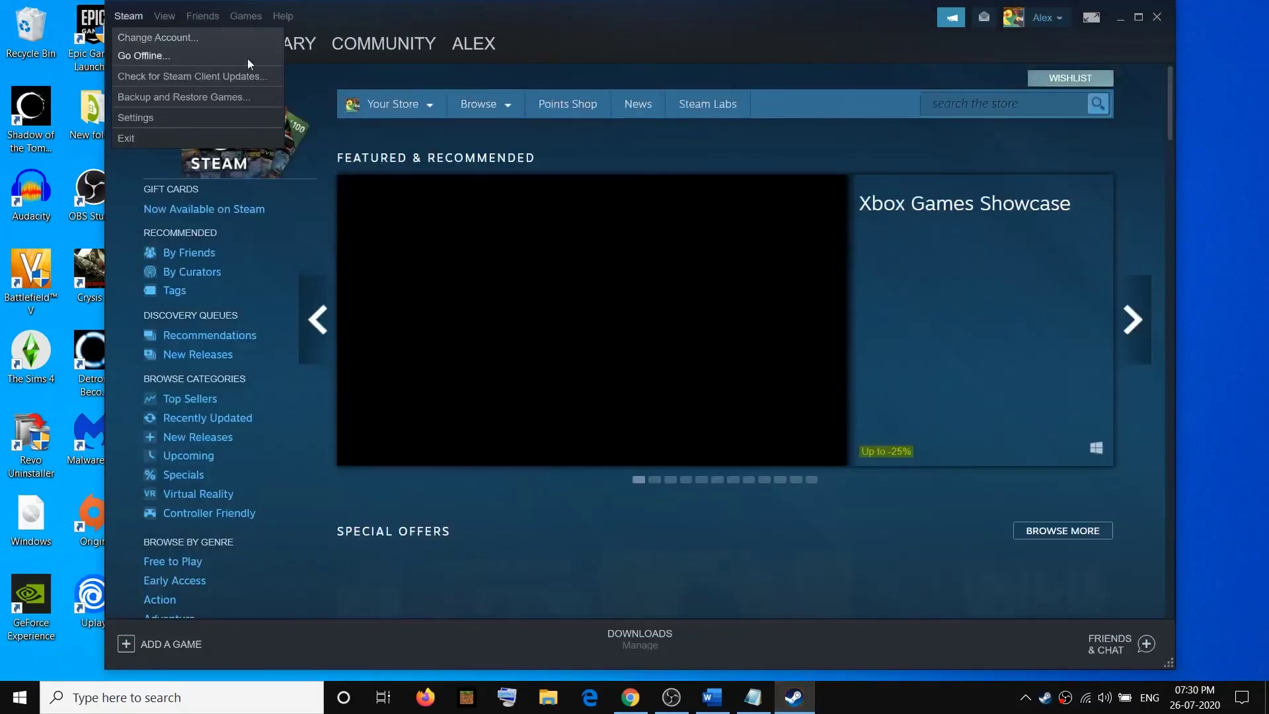
pyautogui.click(588, 50)
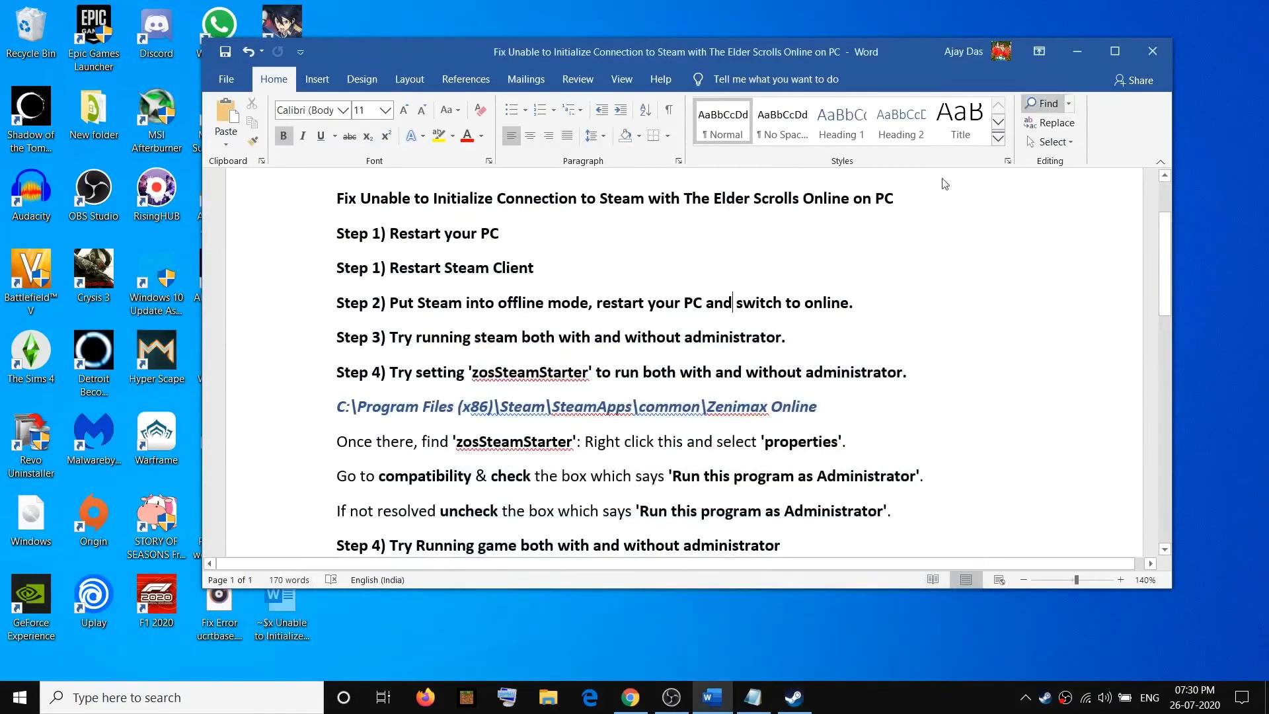
pyautogui.click(1120, 18)
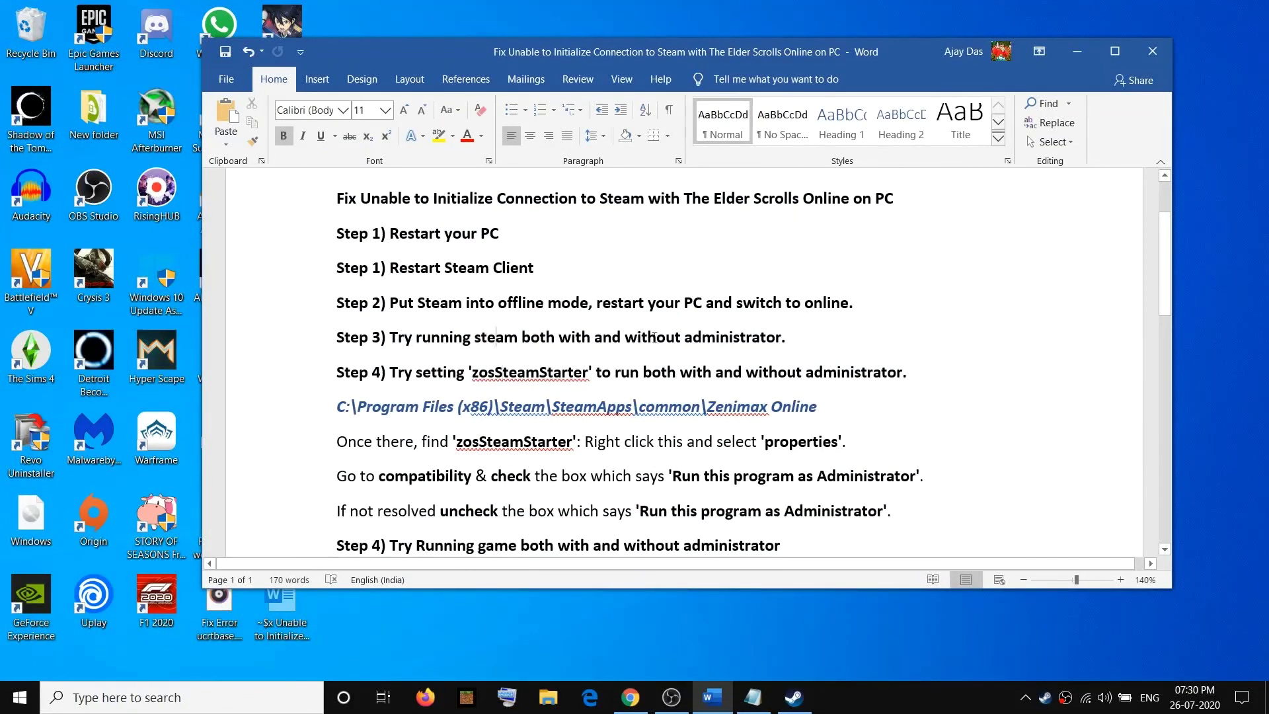
# - Highlight the 'without administrator' wording in the guide's Step 3
pyautogui.moveTo(654, 336); pyautogui.dragTo(523, 340)
pyautogui.click(788, 339)
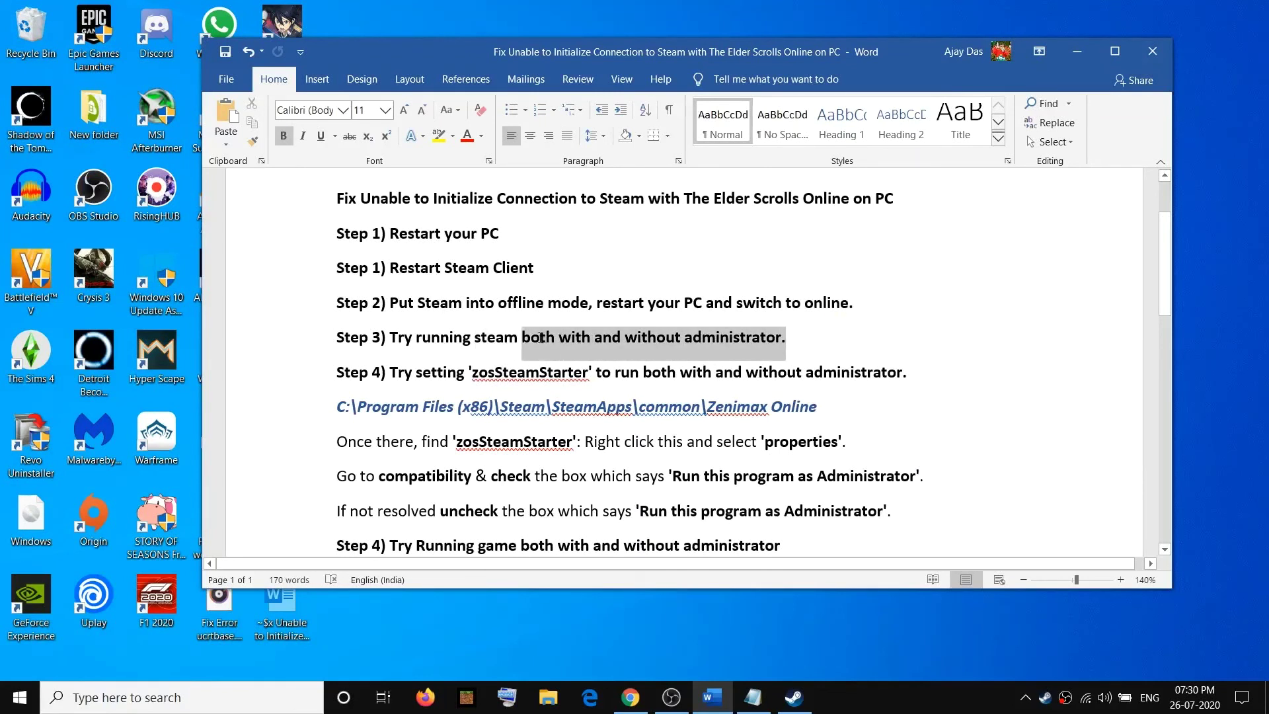
pyautogui.click(623, 336)
pyautogui.moveTo(623, 335); pyautogui.dragTo(784, 338)
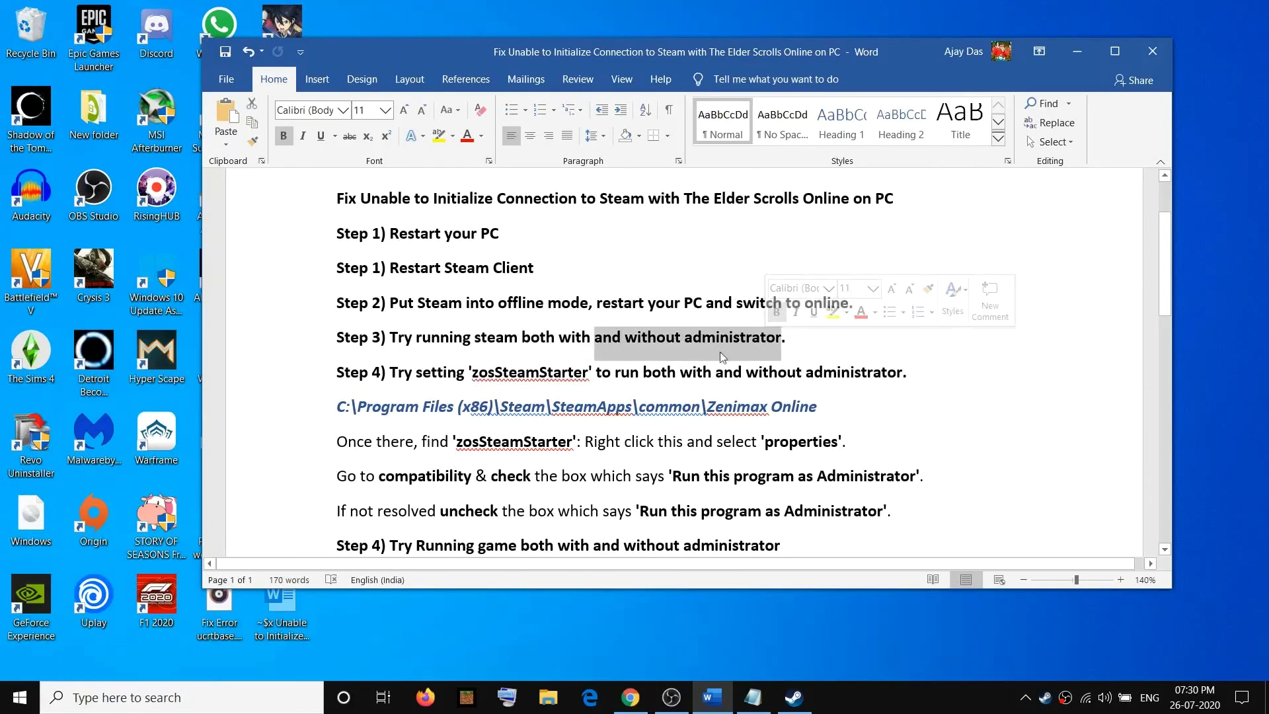
# - Search 'steam' and open the Steam shortcut's file location
pyautogui.click(177, 697)
pyautogui.write('steam')
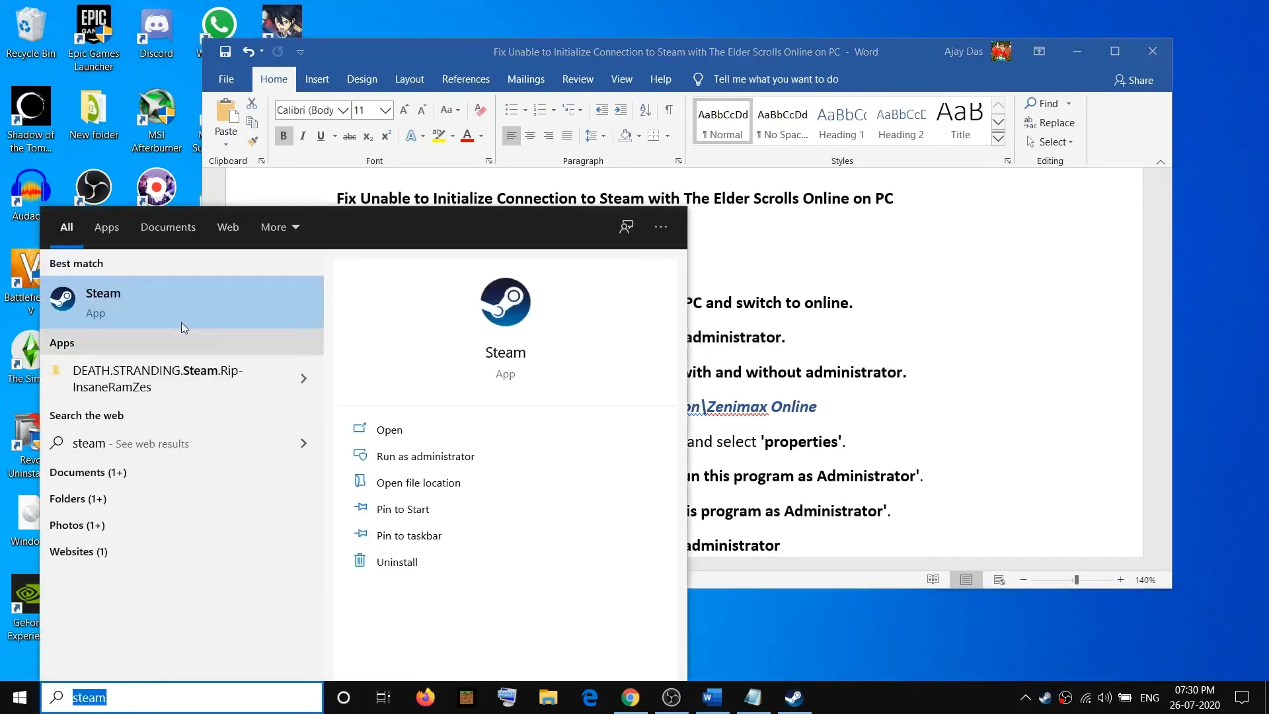
pyautogui.rightClick(128, 303)
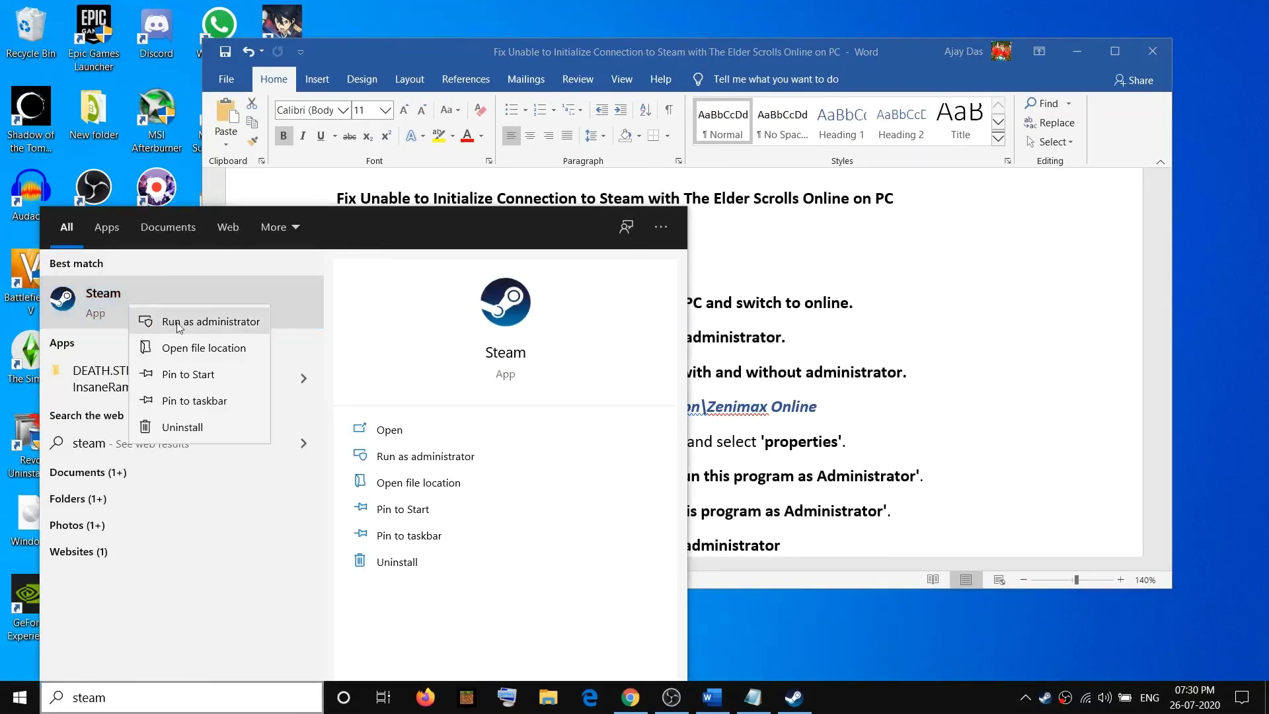
pyautogui.click(196, 349)
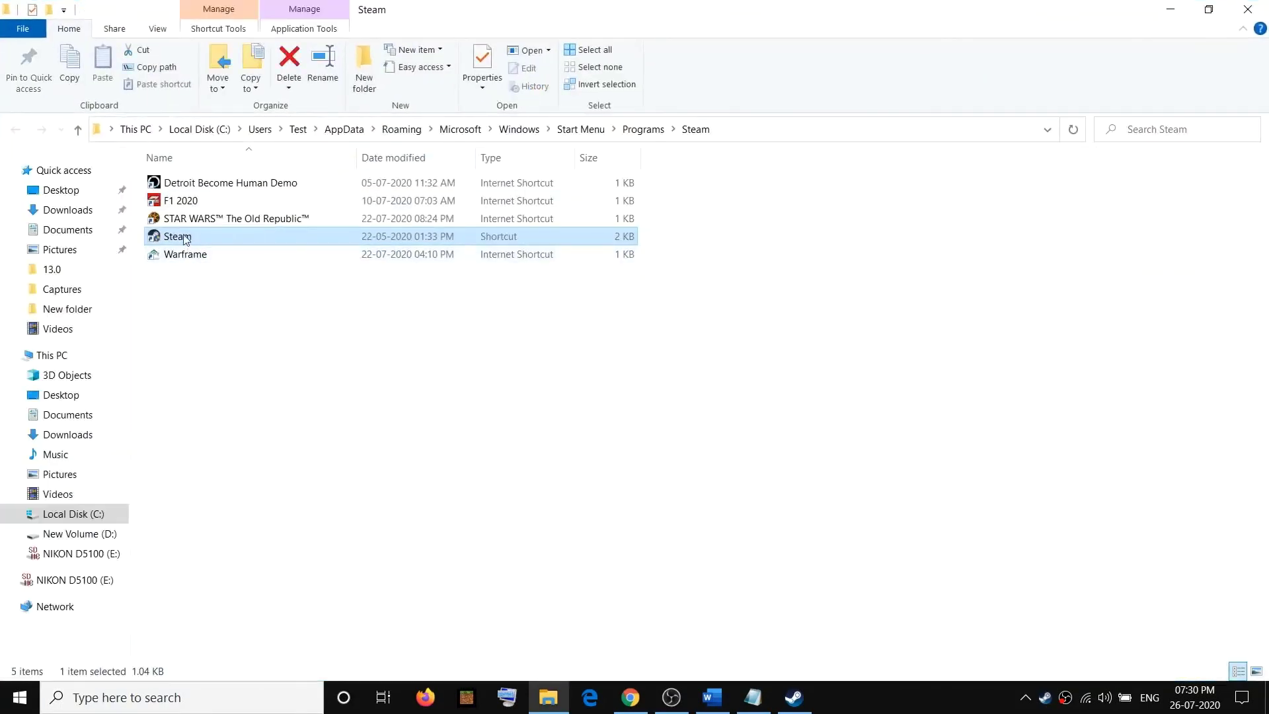
# - Keep 'Run this program as an administrator' checked in the Steam shortcut's Compatibility properties and apply
pyautogui.rightClick(179, 238)
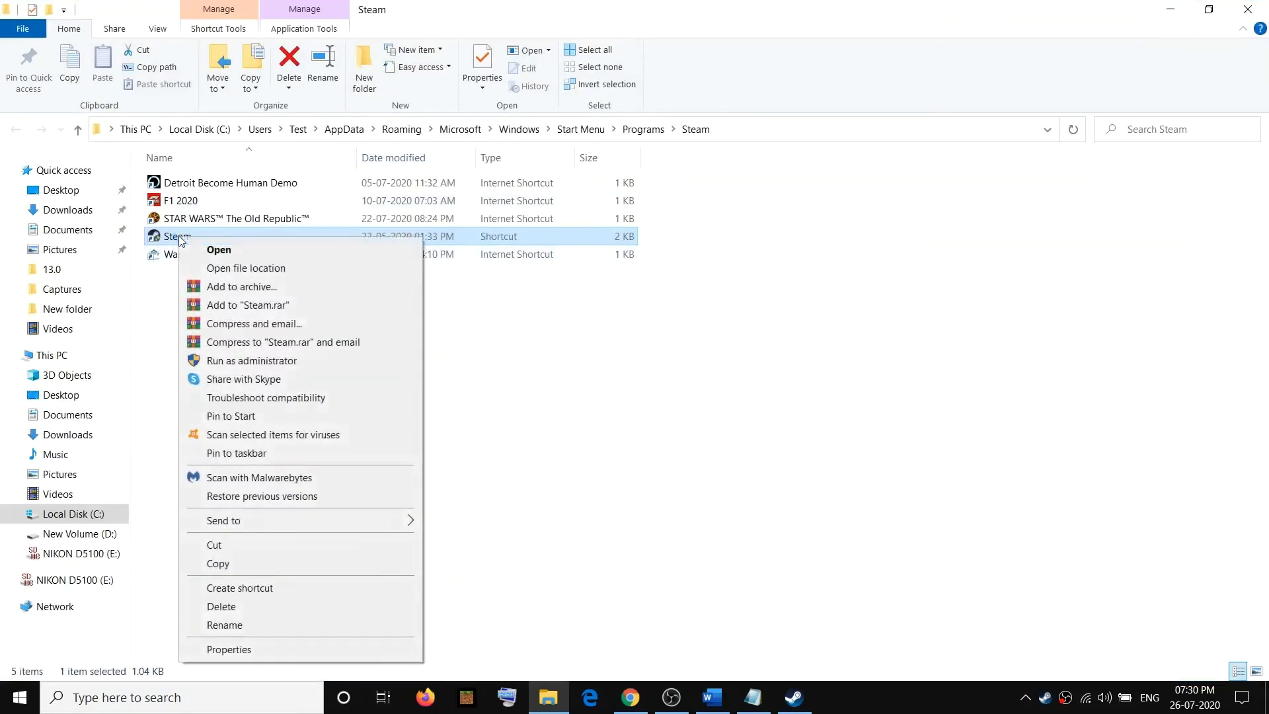
pyautogui.click(239, 650)
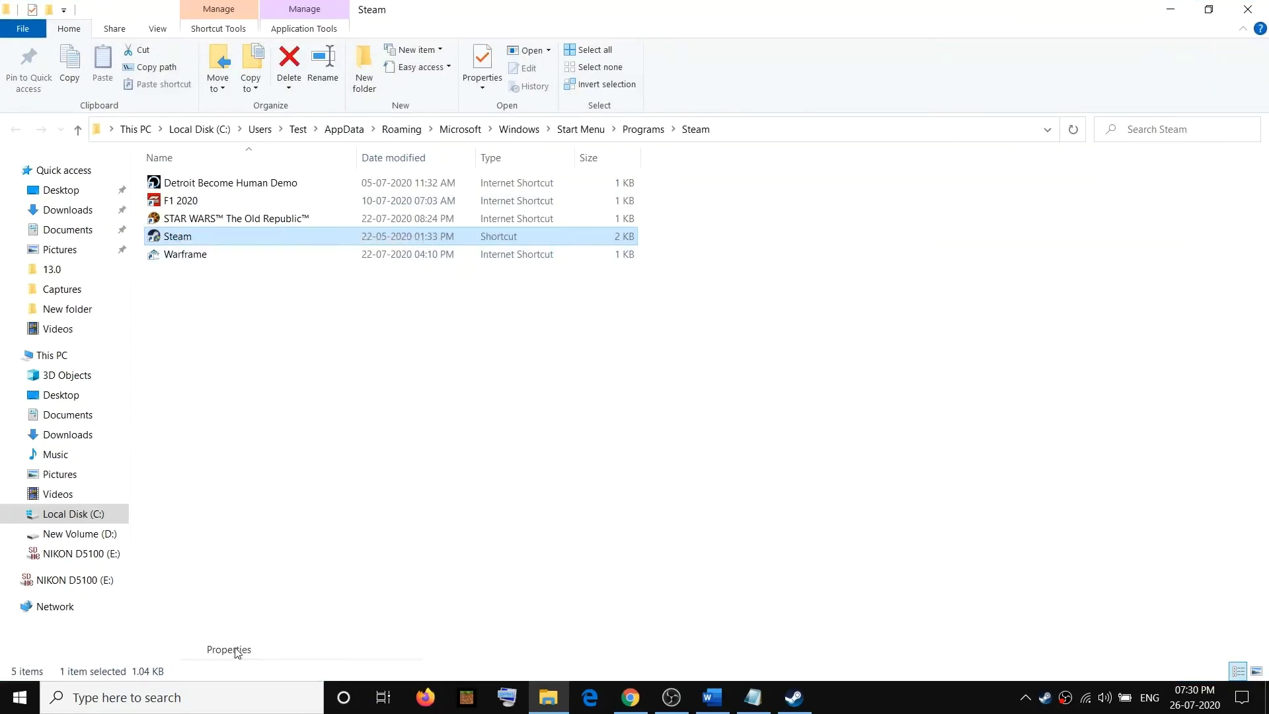
pyautogui.moveTo(434, 240); pyautogui.dragTo(550, 150)
pyautogui.click(601, 194)
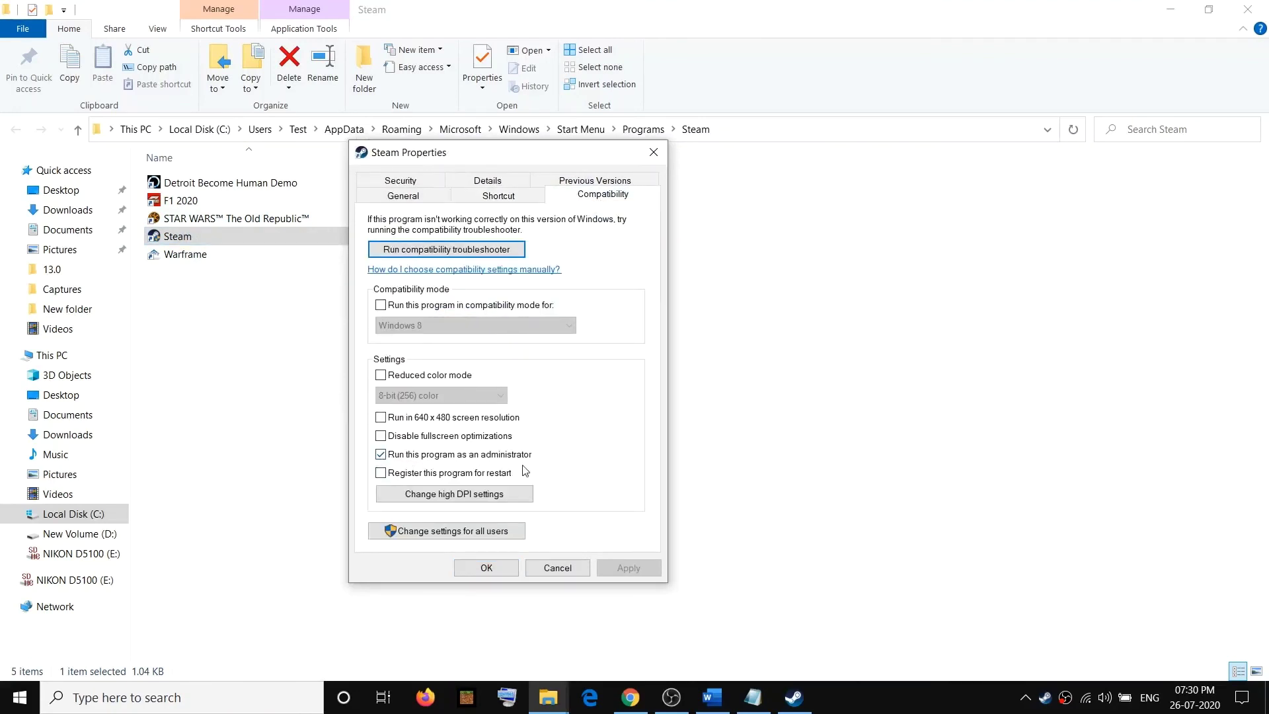
pyautogui.click(382, 458)
pyautogui.click(382, 458)
pyautogui.click(632, 572)
pyautogui.click(496, 572)
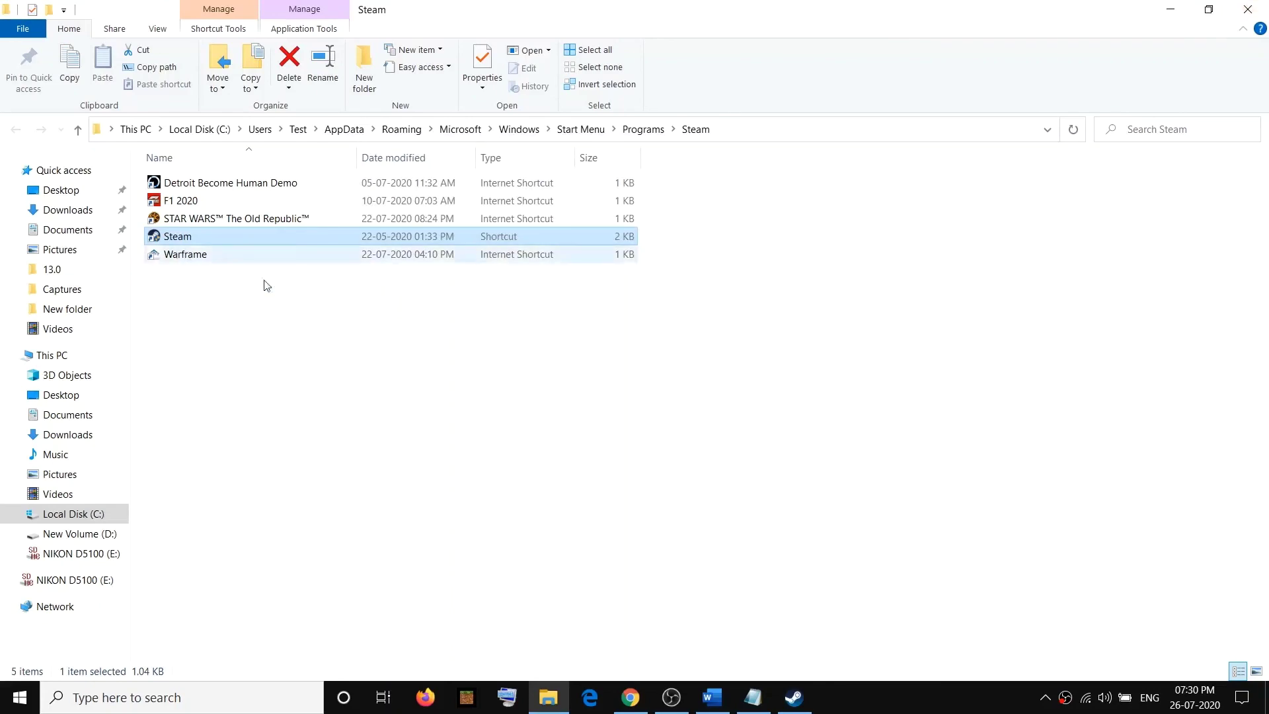
# - Bring the Steam client forward from the taskbar, then minimise it
pyautogui.click(805, 705)
pyautogui.click(805, 705)
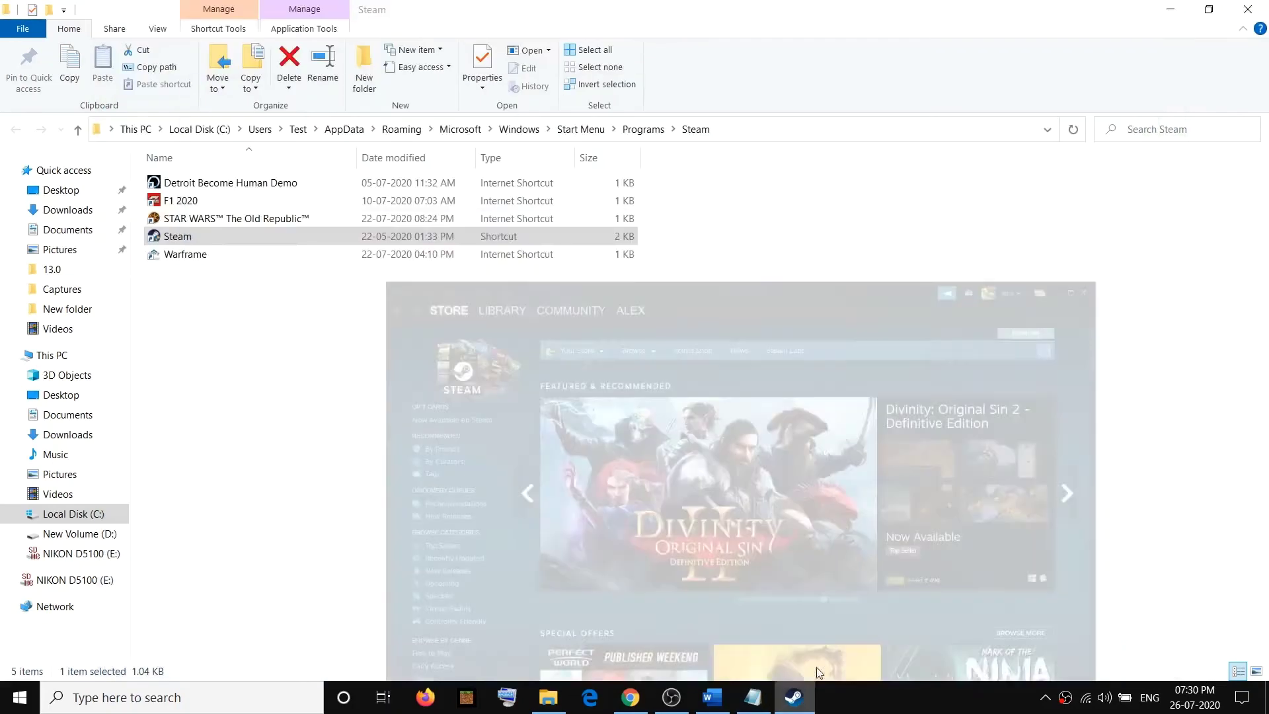
pyautogui.click(805, 705)
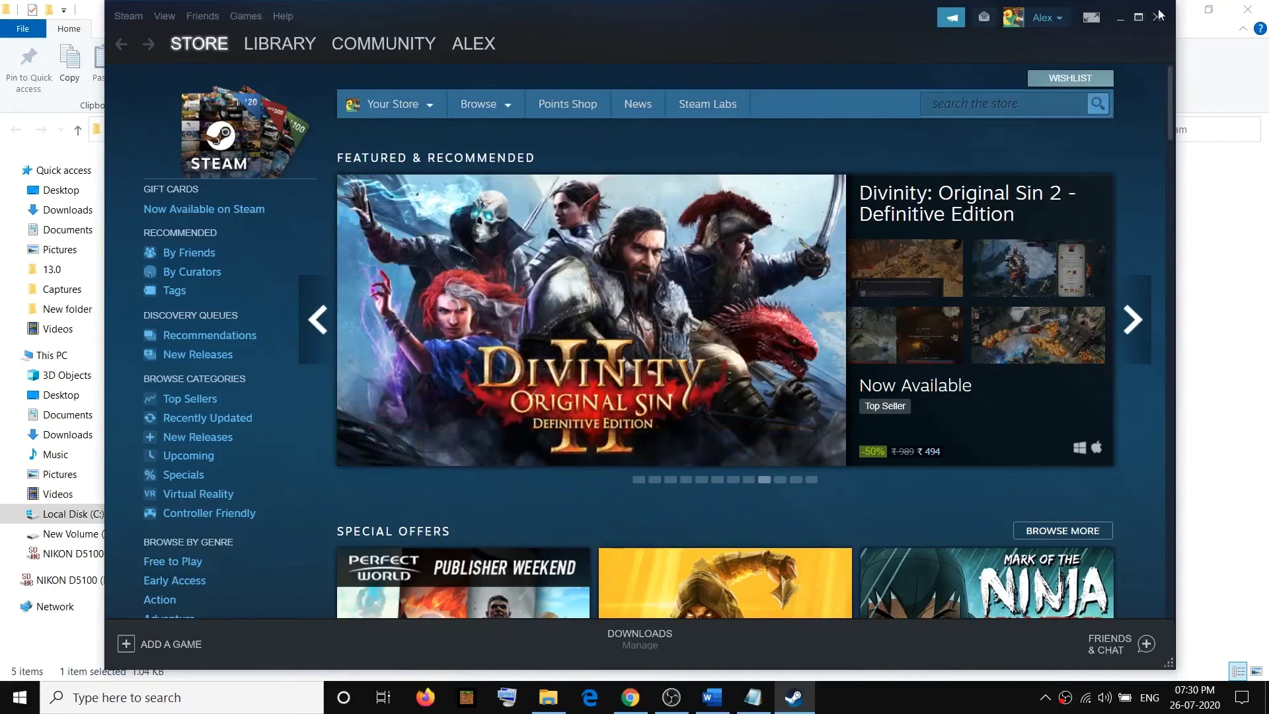
pyautogui.click(1120, 19)
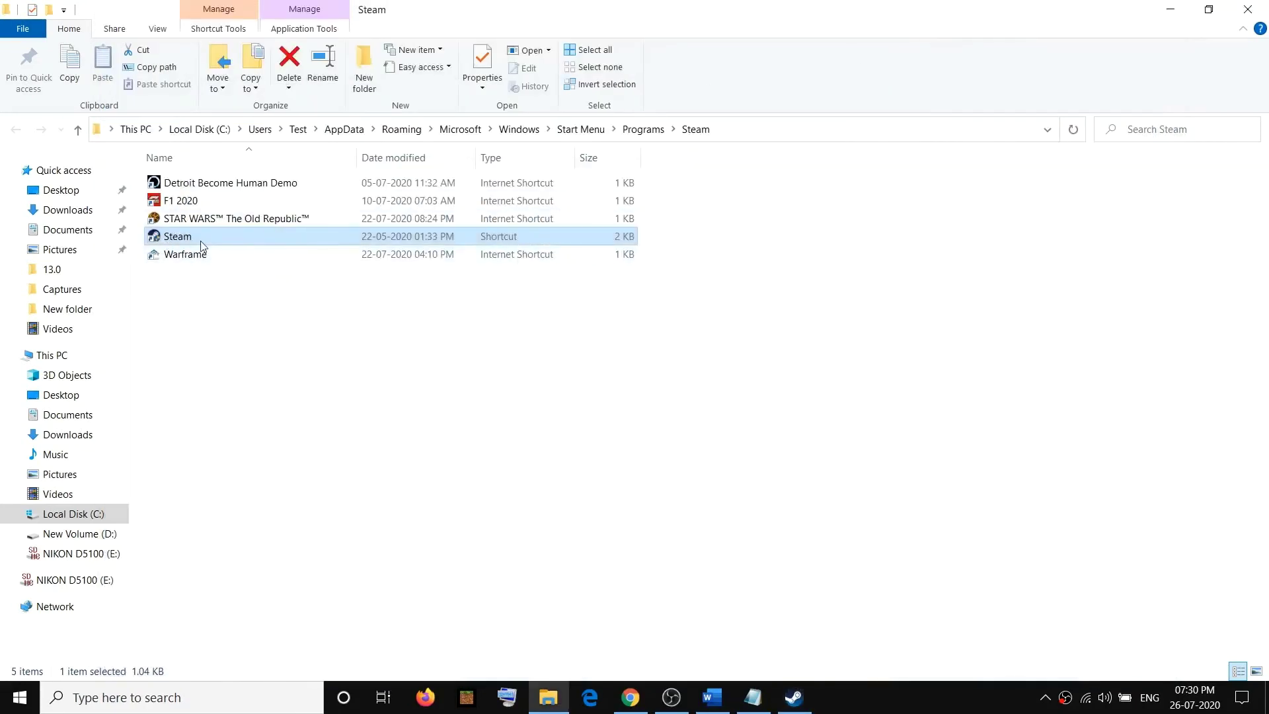
# - Highlight 'without administrator' in Step 3, then open the Steam shortcut's folder via search
pyautogui.click(1170, 10)
pyautogui.click(804, 338)
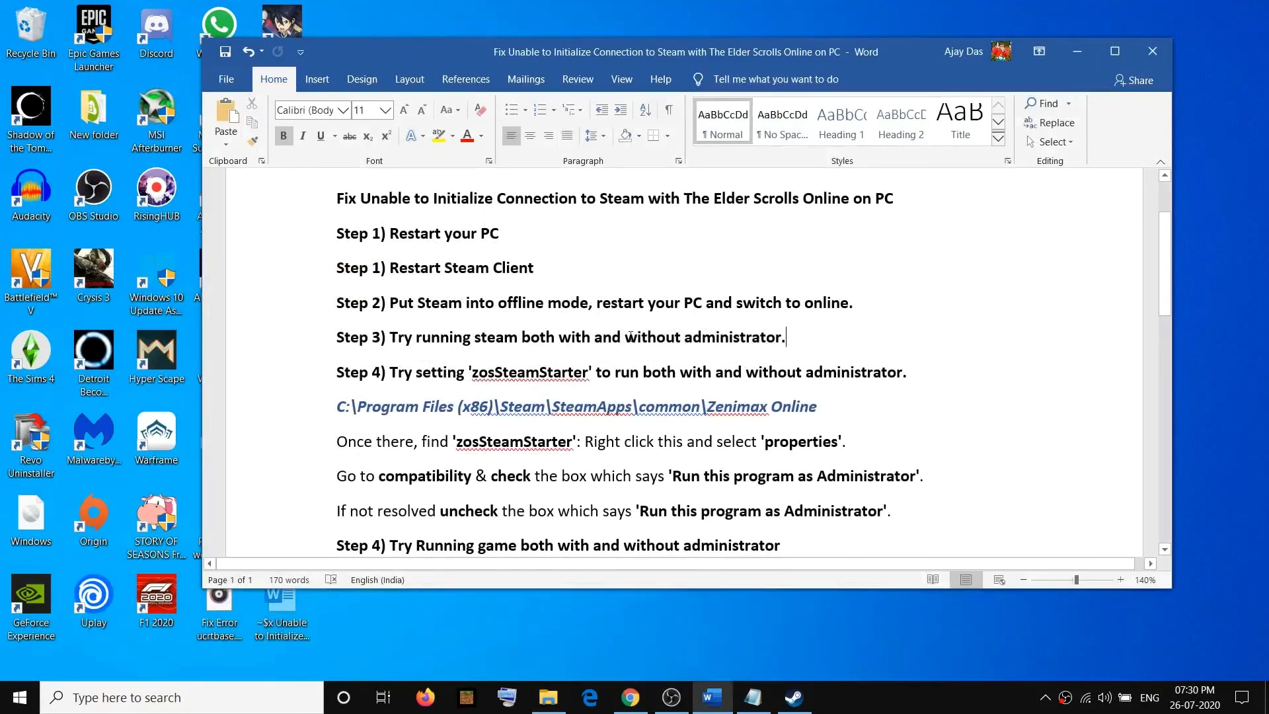
pyautogui.moveTo(630, 337); pyautogui.dragTo(785, 338)
pyautogui.click(232, 695)
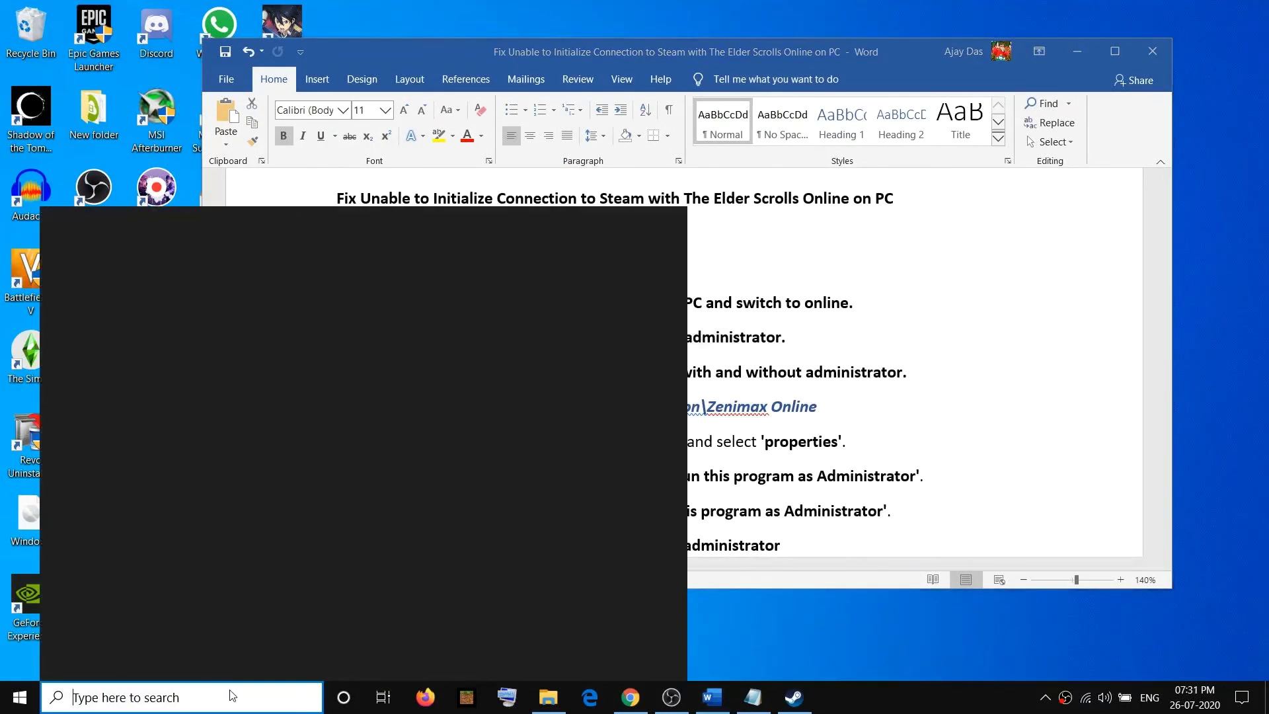
pyautogui.write('steam')
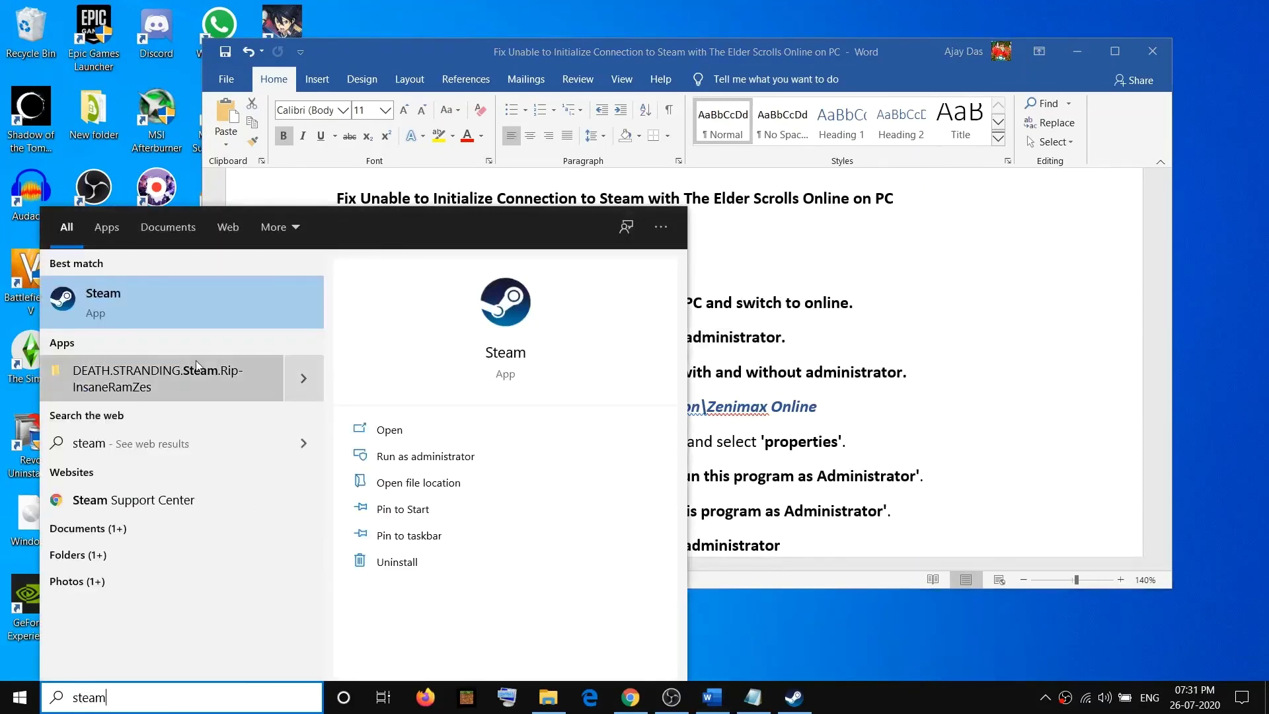
pyautogui.rightClick(145, 298)
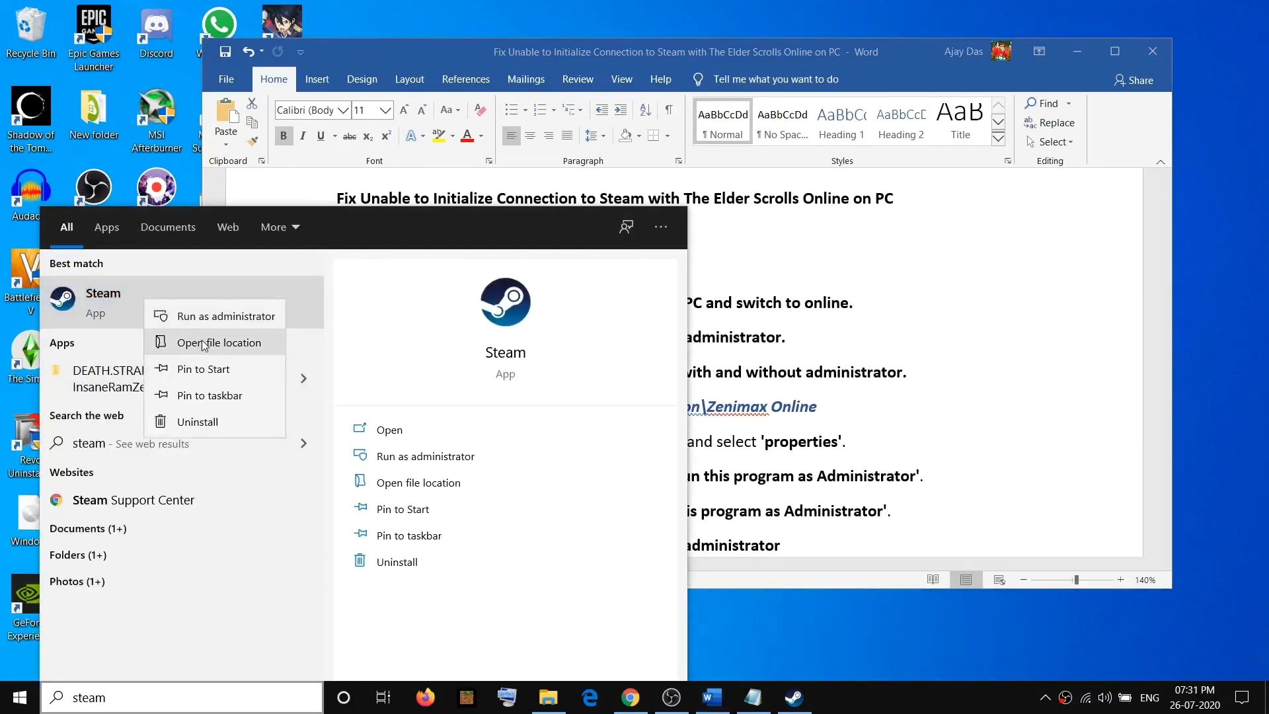
pyautogui.click(197, 344)
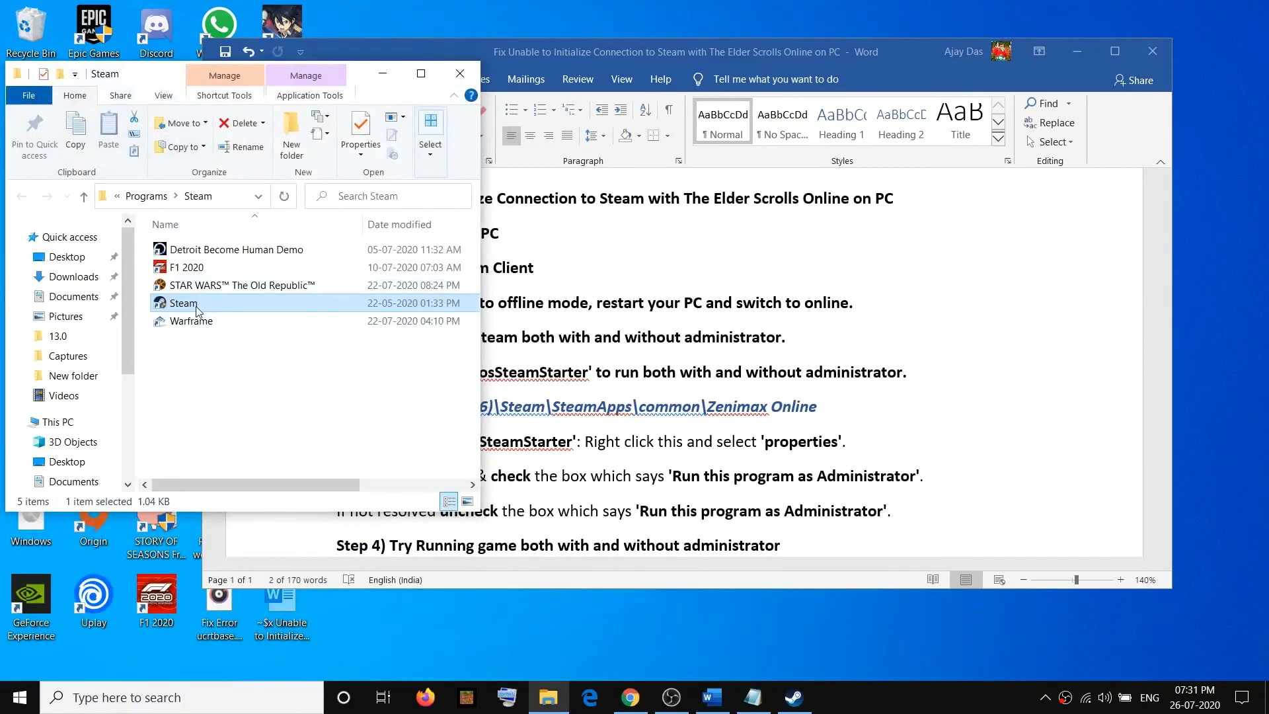
# - Uncheck 'Run this program as an administrator' in the Steam shortcut's Compatibility properties and apply
pyautogui.rightClick(197, 302)
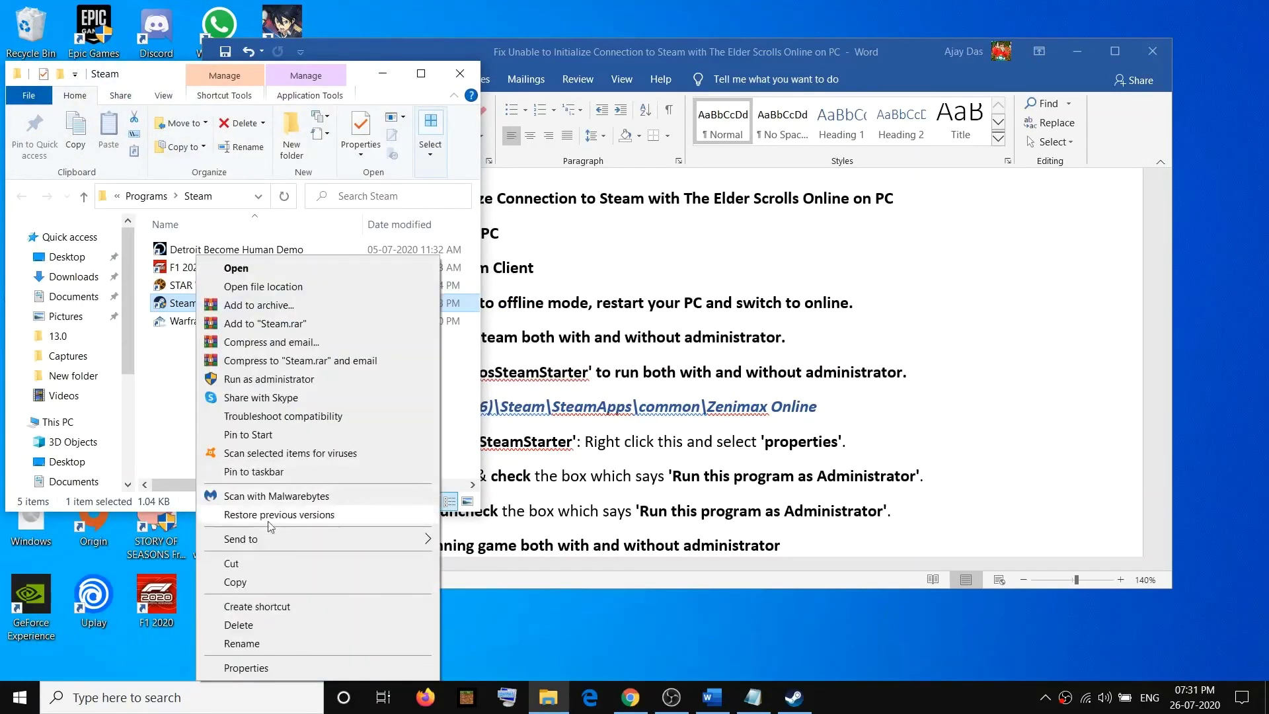
pyautogui.click(249, 668)
pyautogui.click(452, 285)
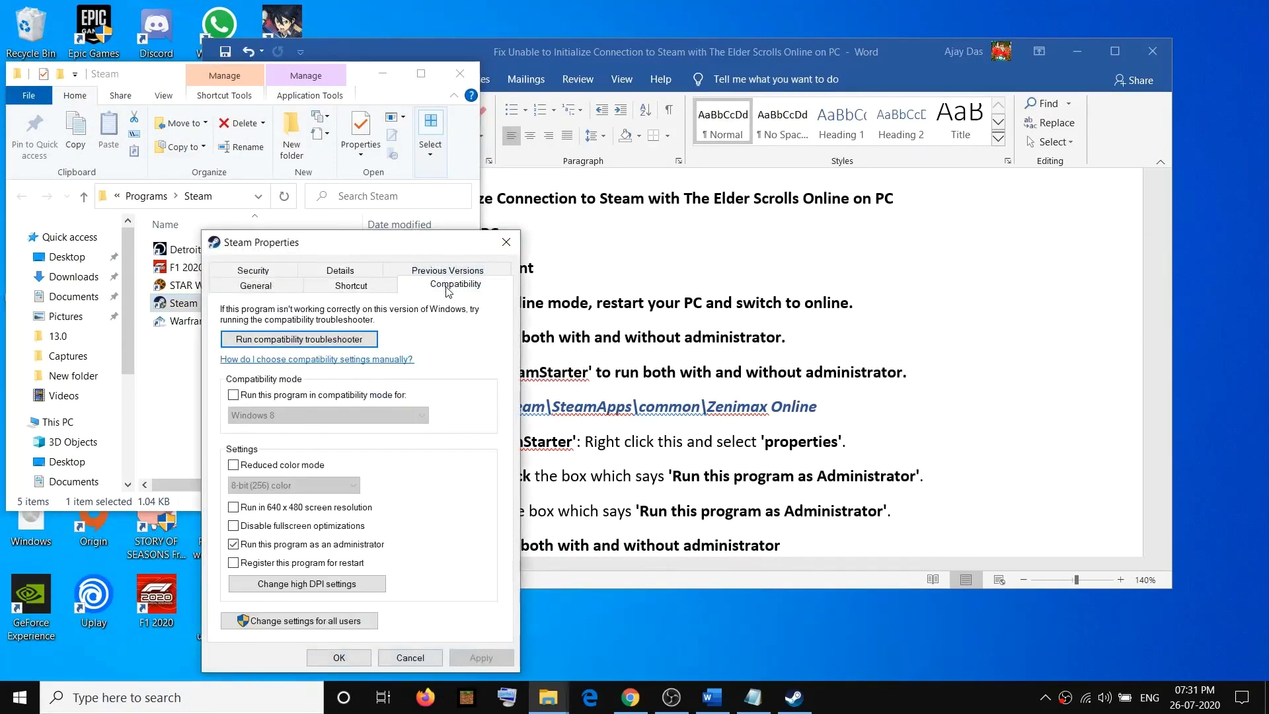
pyautogui.moveTo(376, 252); pyautogui.dragTo(460, 120)
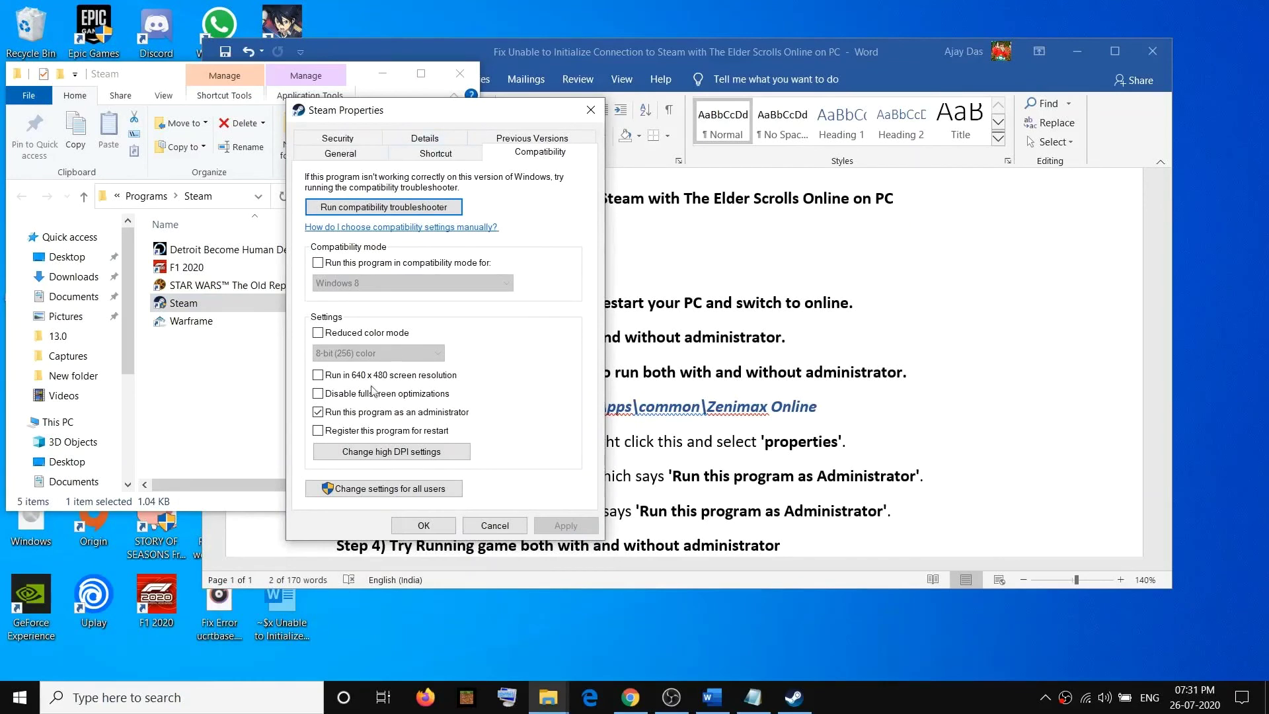
pyautogui.click(318, 412)
pyautogui.click(564, 525)
pyautogui.click(424, 525)
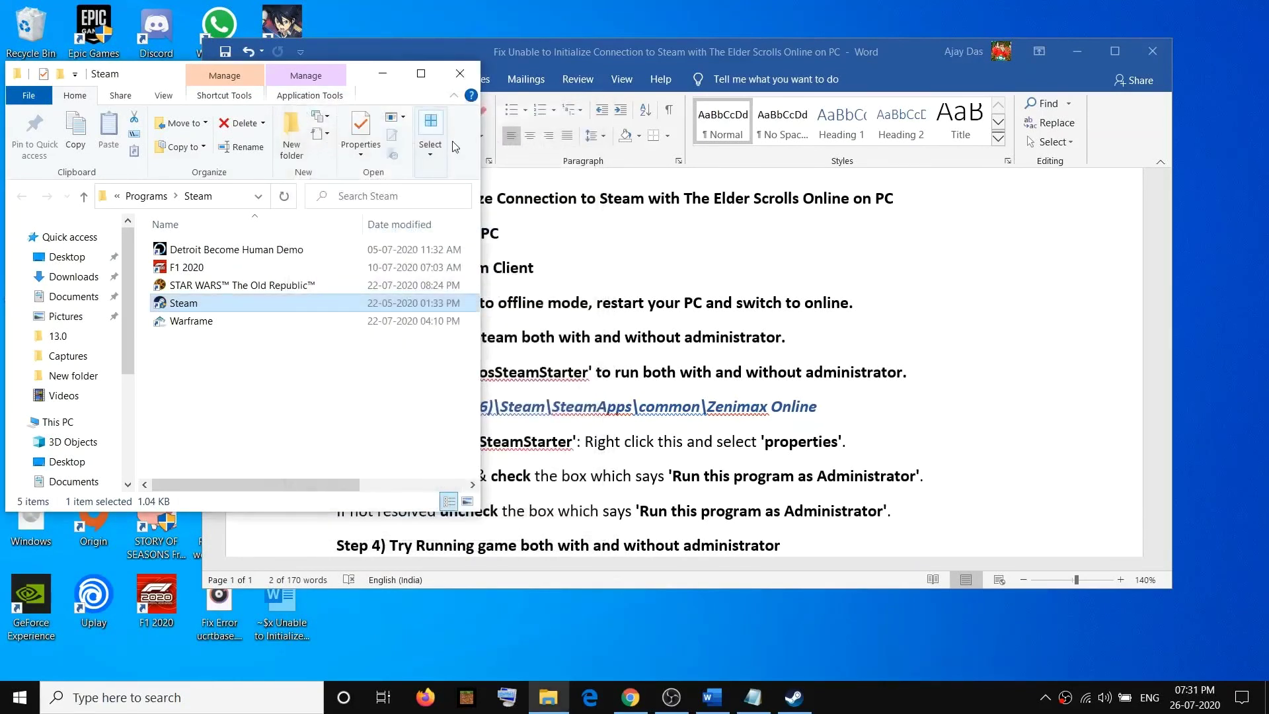
pyautogui.click(460, 73)
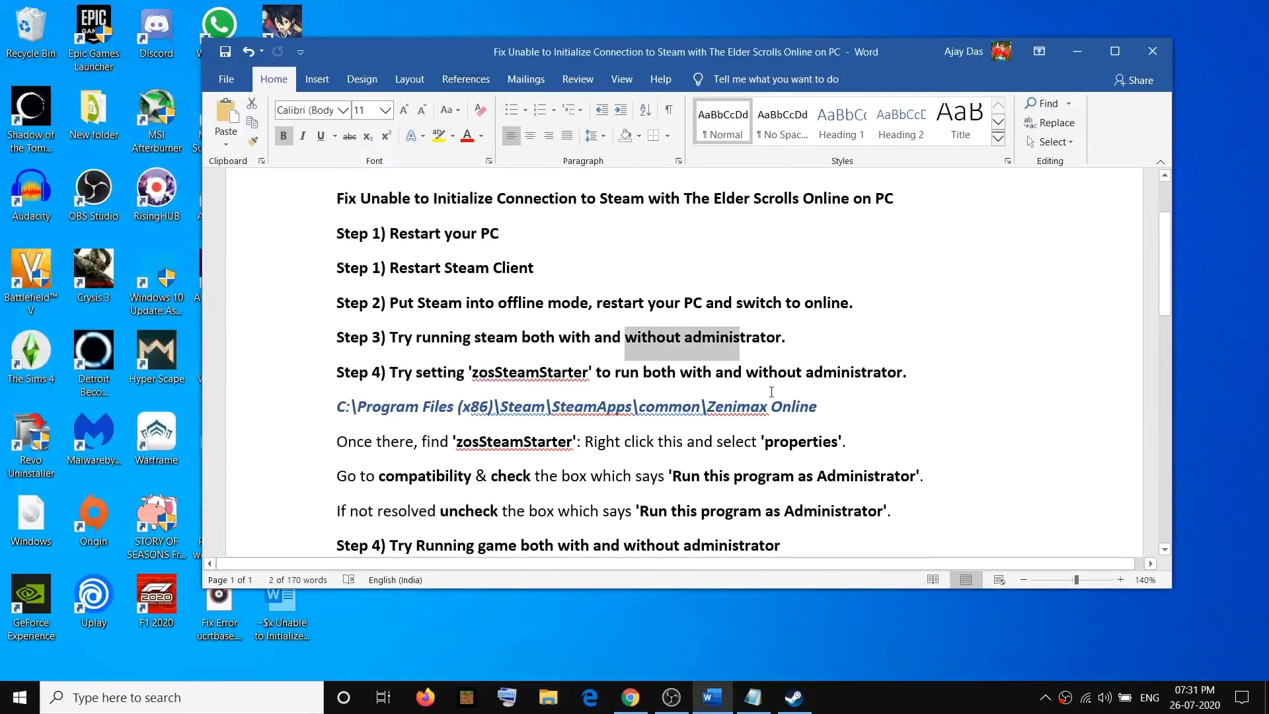
pyautogui.click(802, 336)
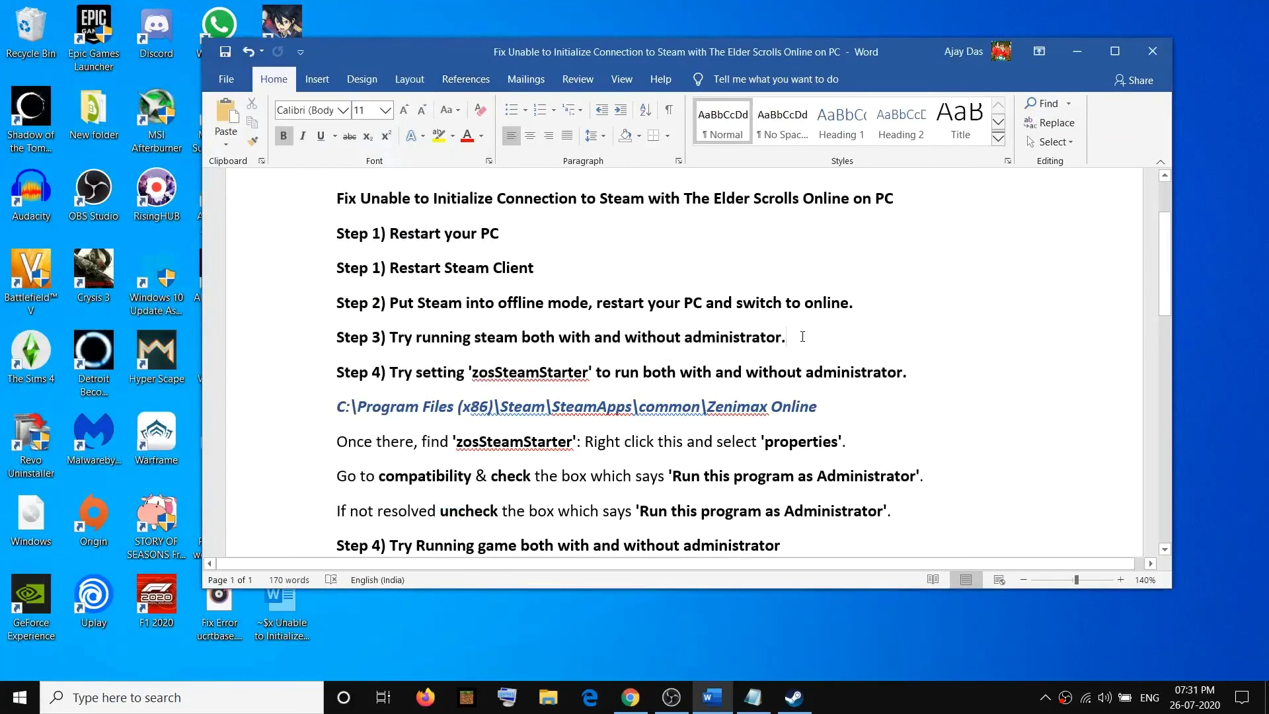
pyautogui.scroll(-1, 419, 358)
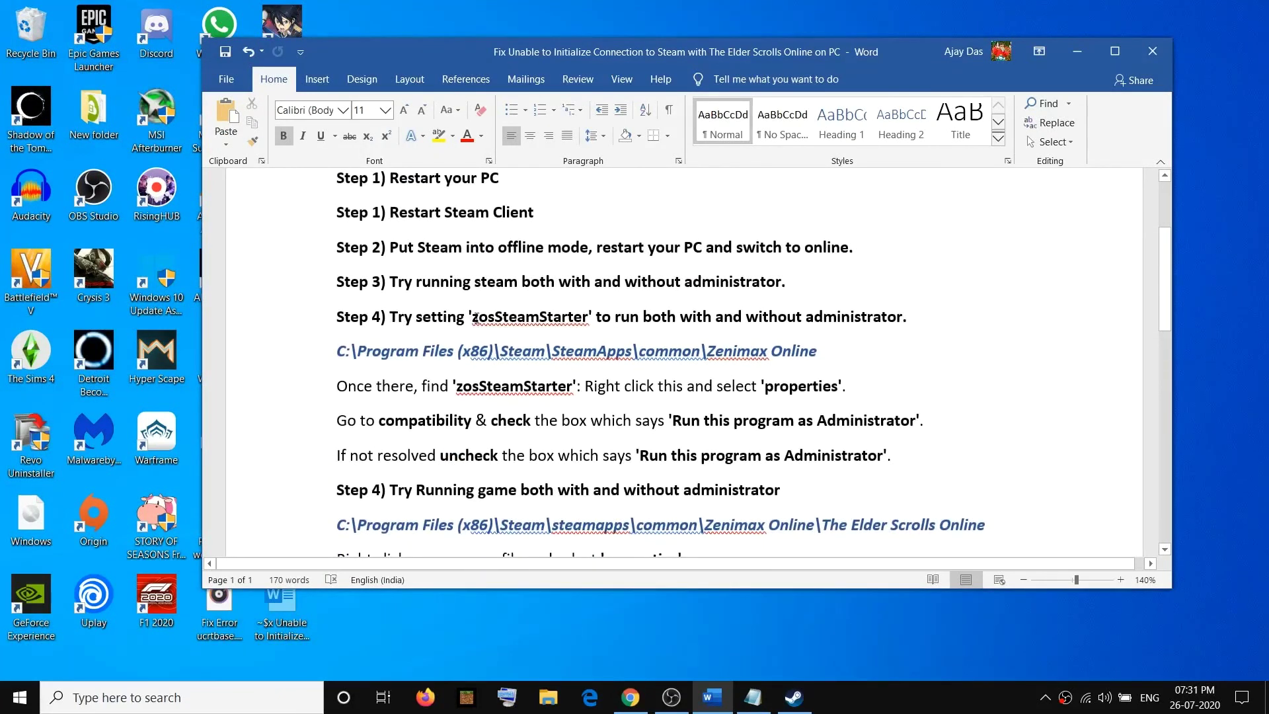
pyautogui.moveTo(475, 317); pyautogui.dragTo(570, 318)
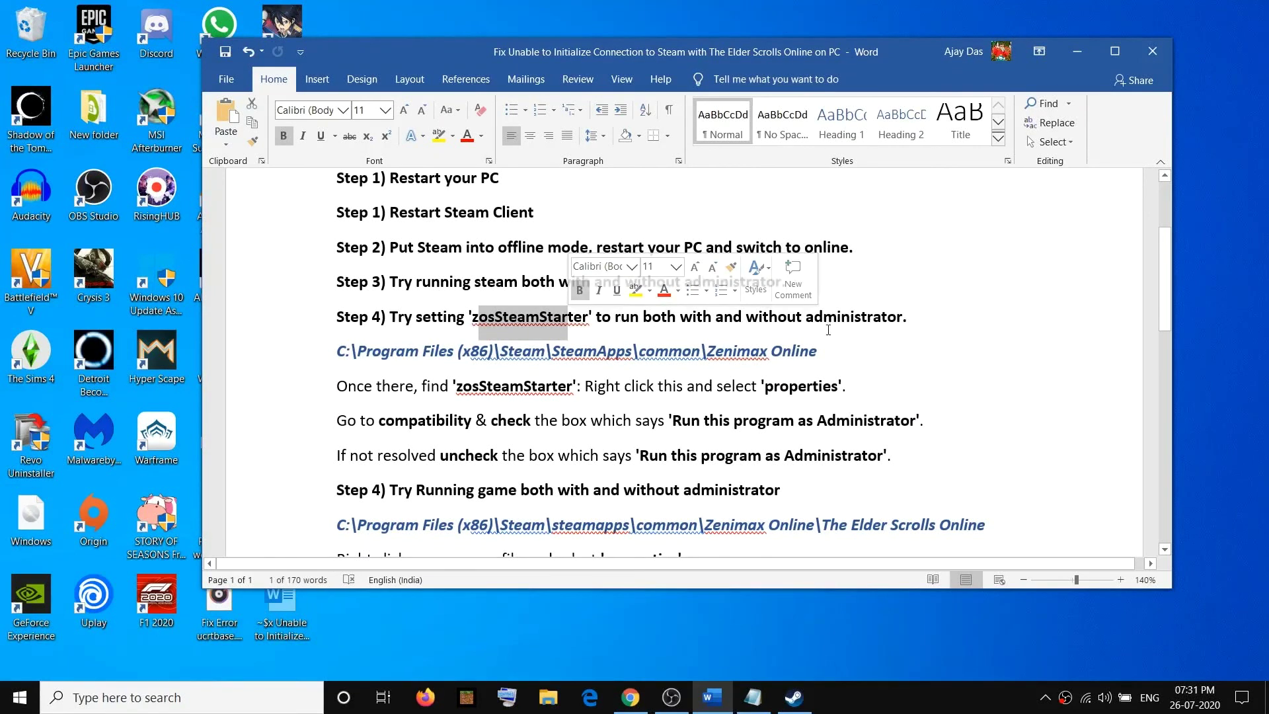
pyautogui.moveTo(681, 318); pyautogui.dragTo(872, 324)
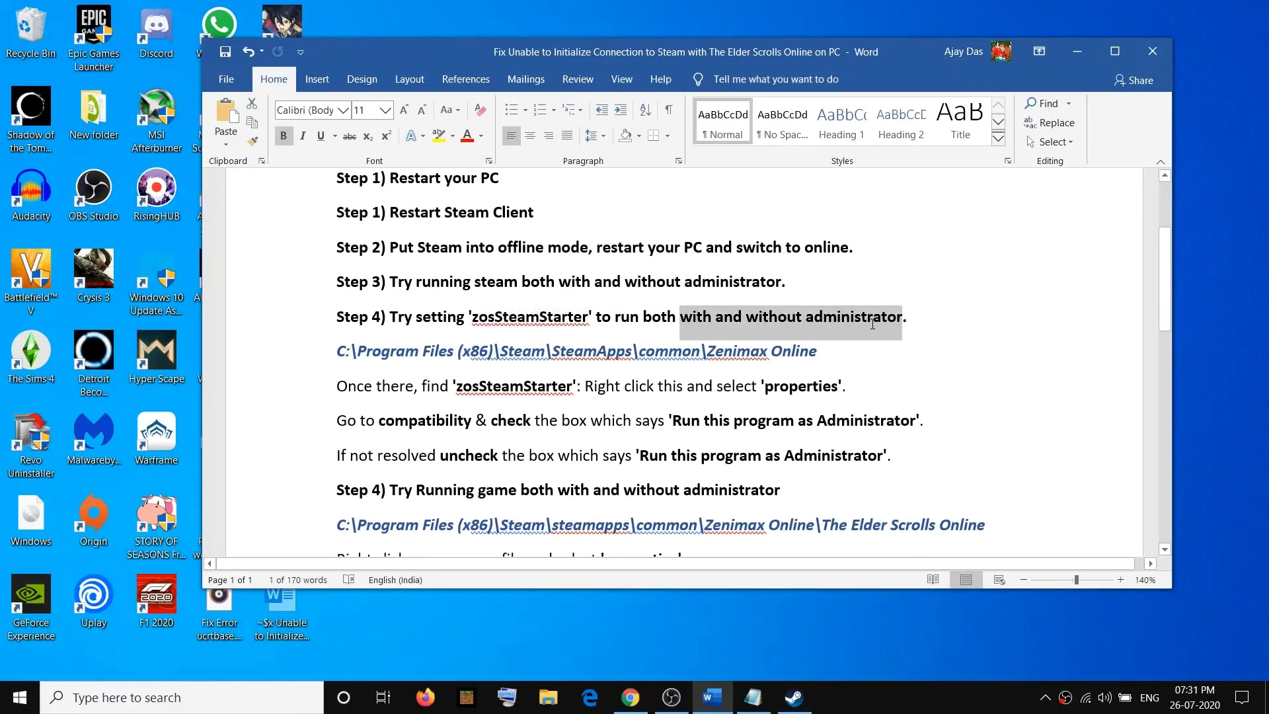
pyautogui.moveTo(338, 354); pyautogui.dragTo(783, 362)
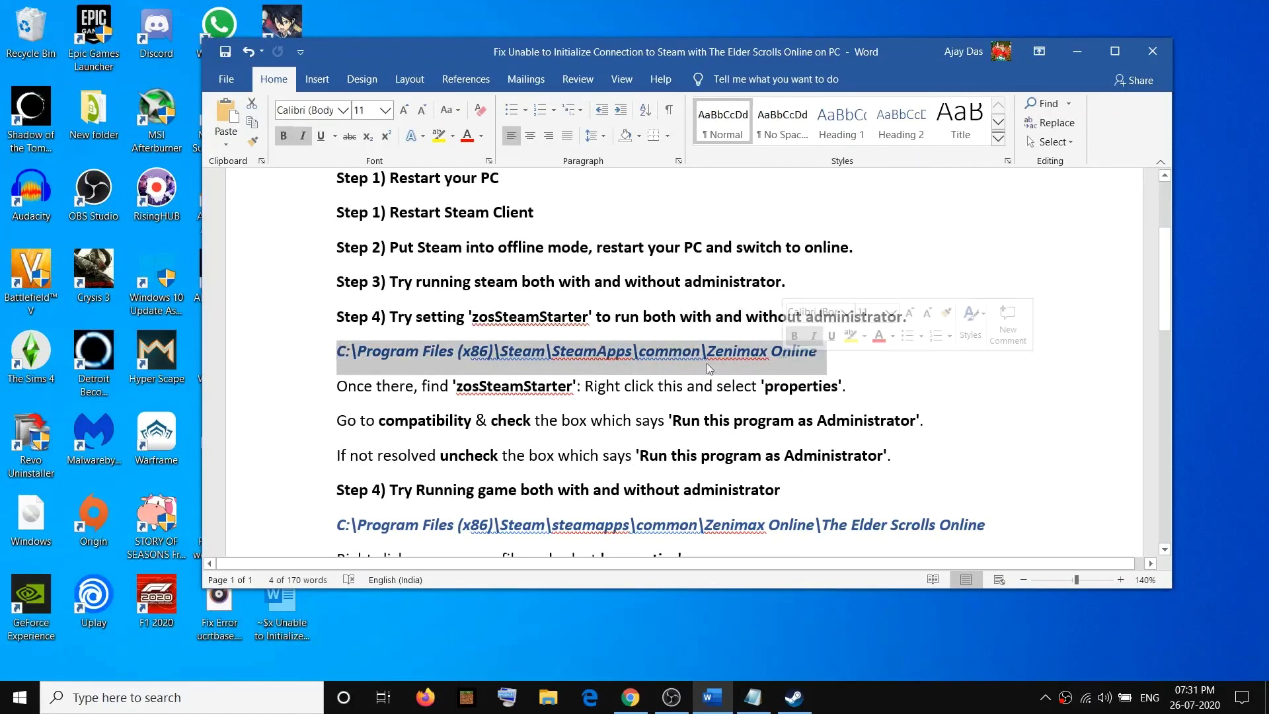
pyautogui.click(360, 356)
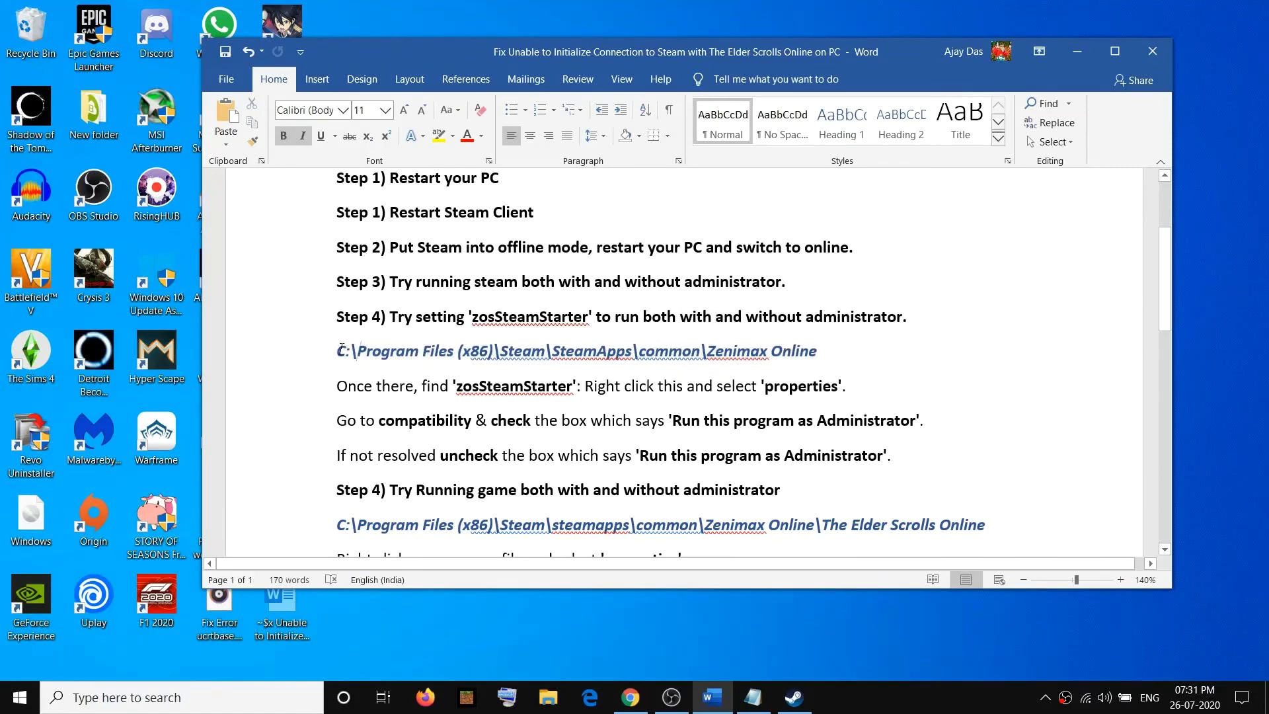
pyautogui.moveTo(341, 349); pyautogui.dragTo(823, 363)
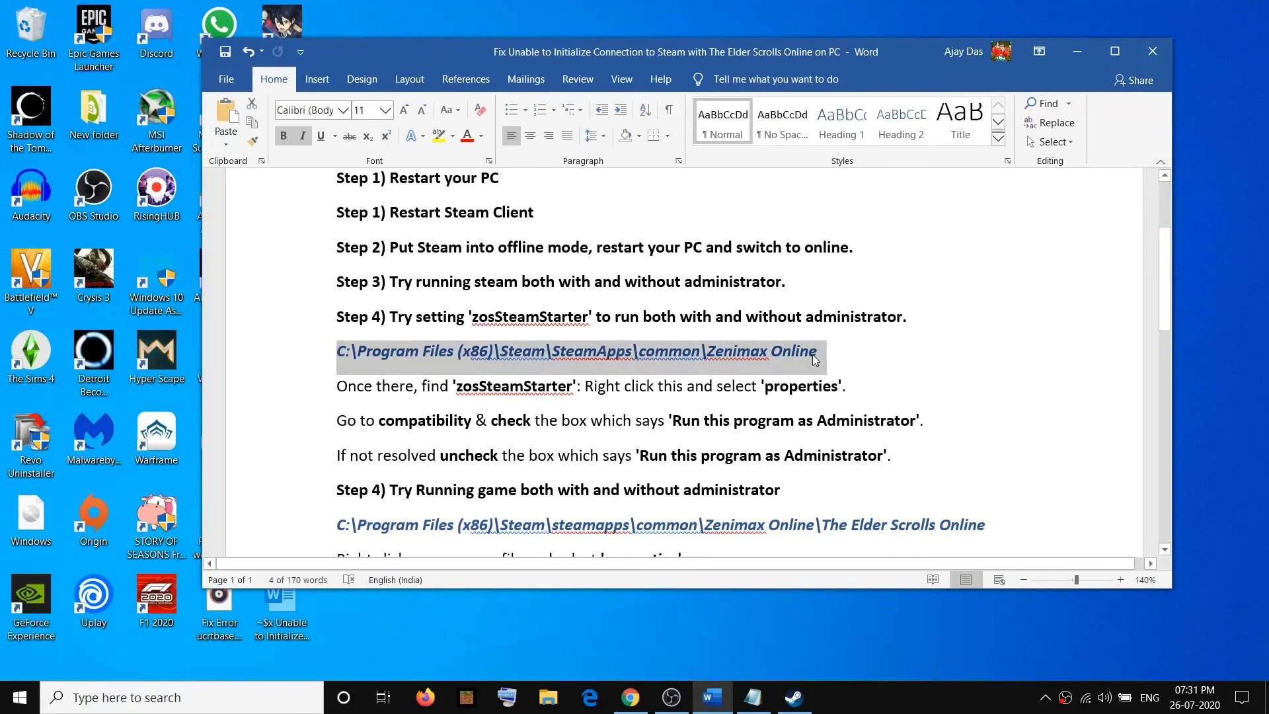
pyautogui.moveTo(458, 385); pyautogui.dragTo(567, 391)
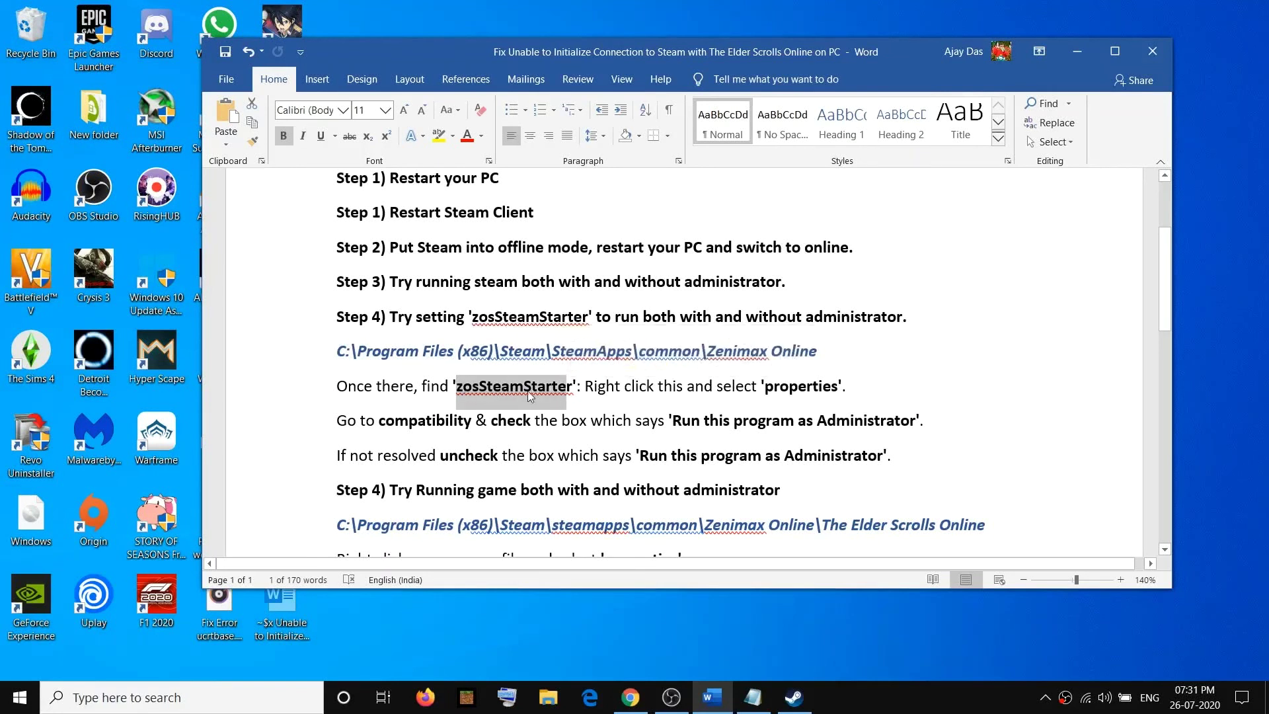
pyautogui.moveTo(774, 385); pyautogui.dragTo(831, 387)
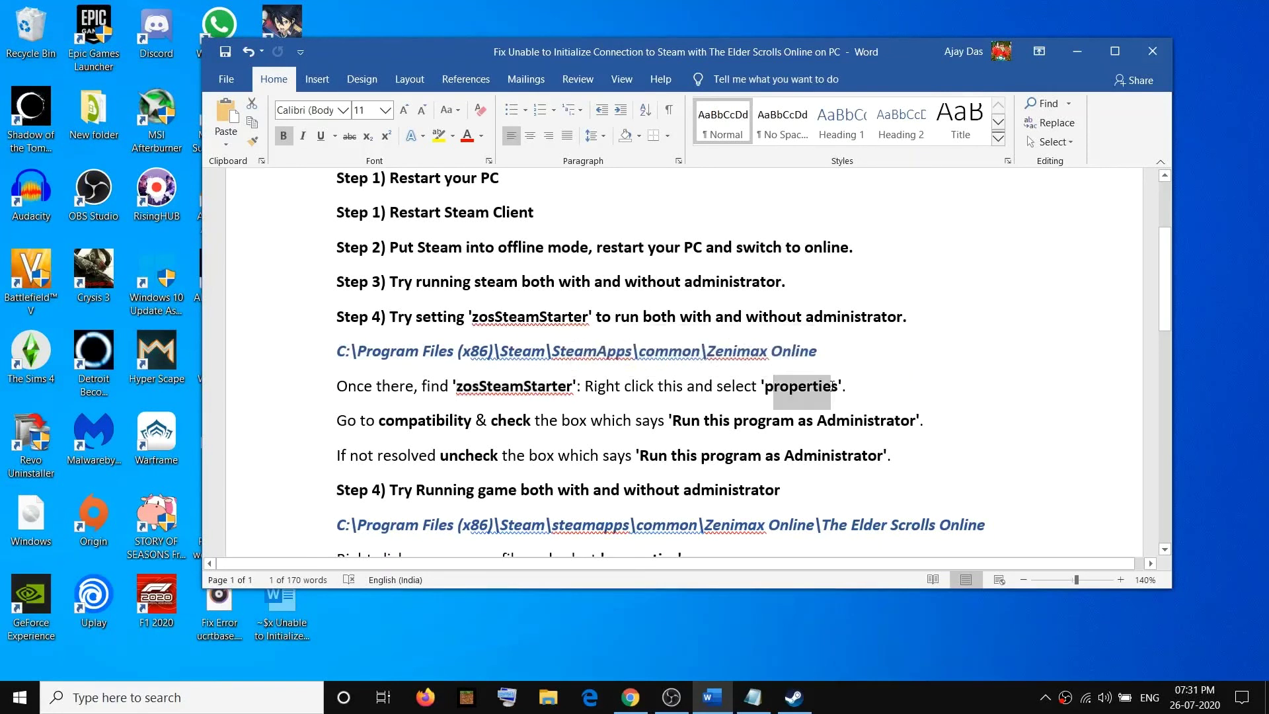
pyautogui.doubleClick(392, 423)
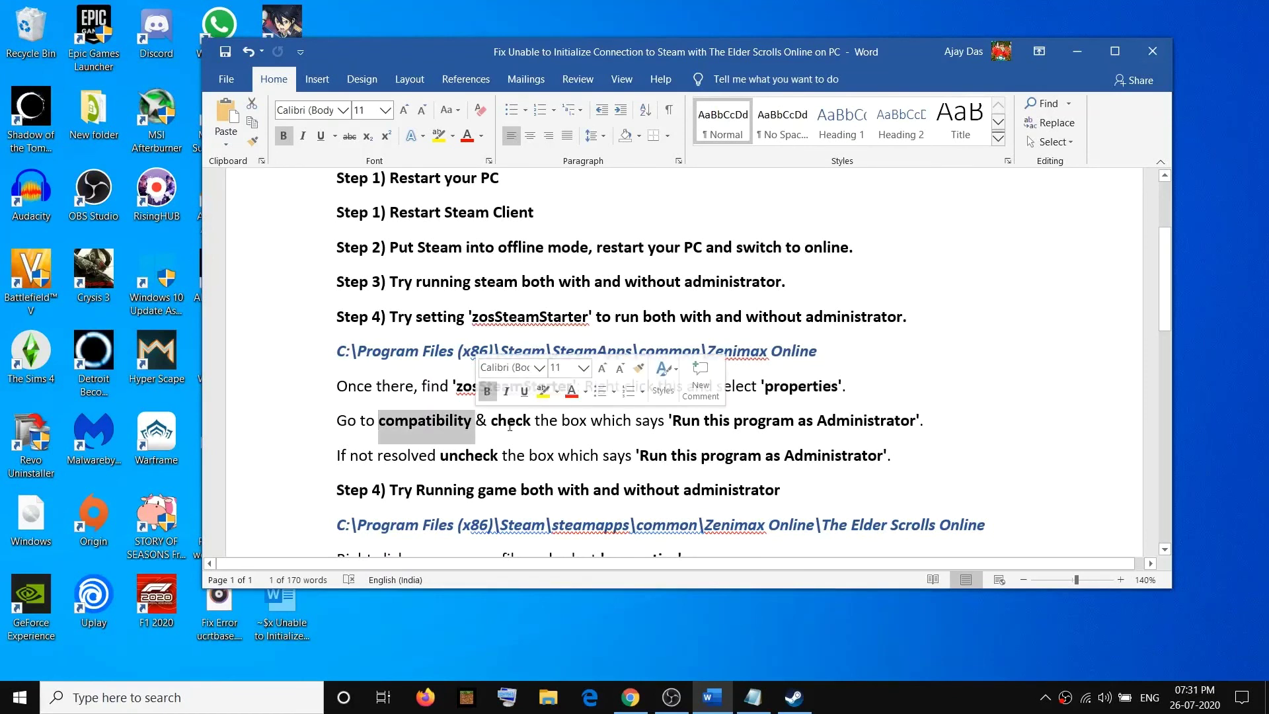
pyautogui.moveTo(491, 423); pyautogui.dragTo(522, 423)
pyautogui.moveTo(670, 423); pyautogui.dragTo(872, 425)
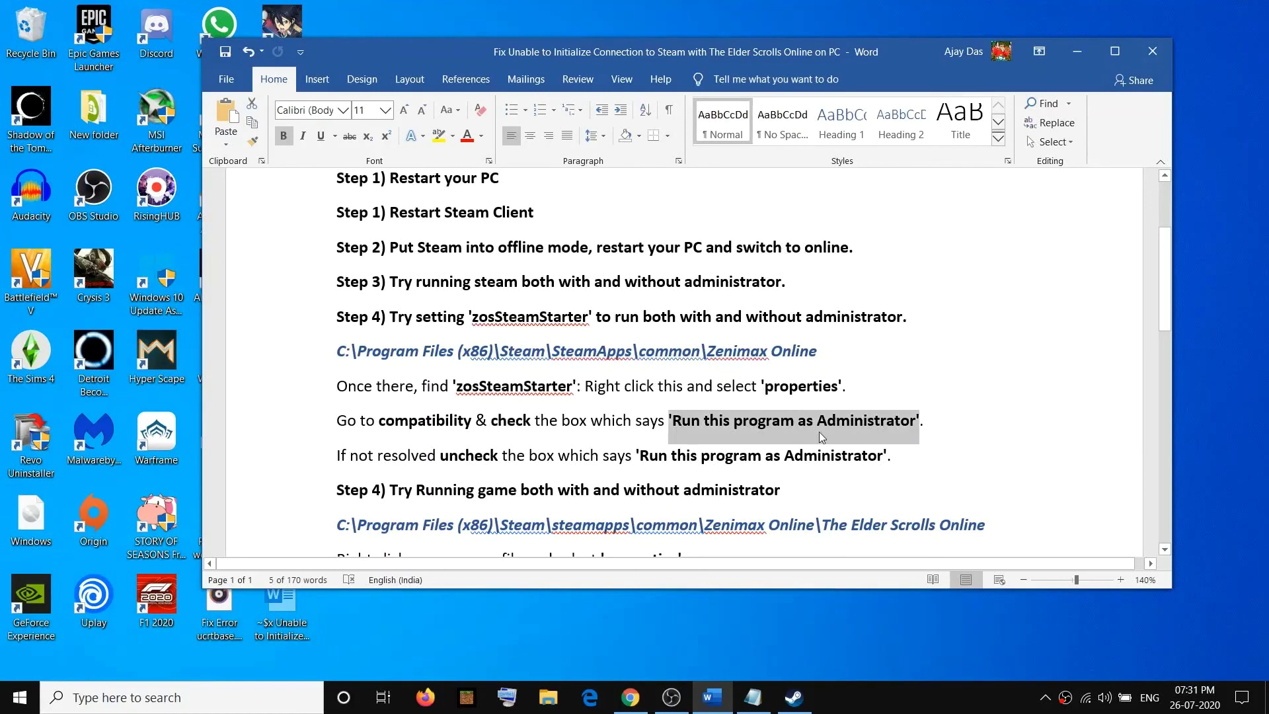
pyautogui.click(924, 426)
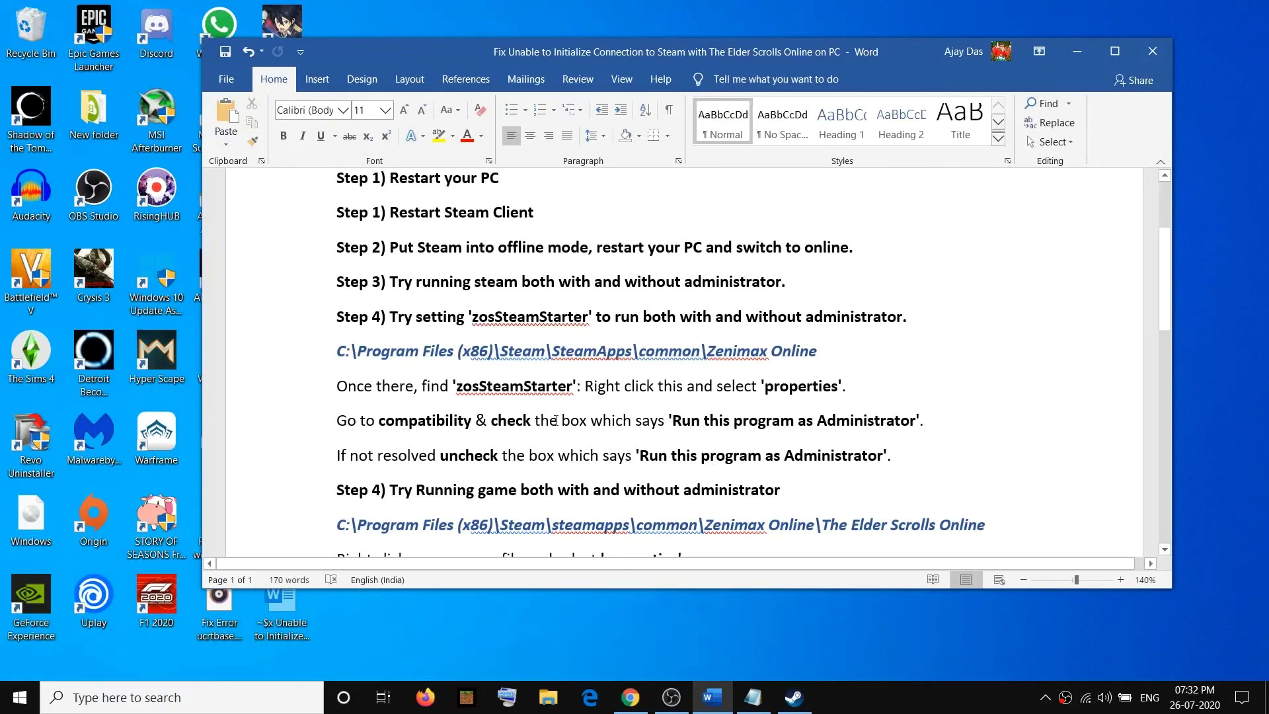
pyautogui.scroll(-1, 555, 421)
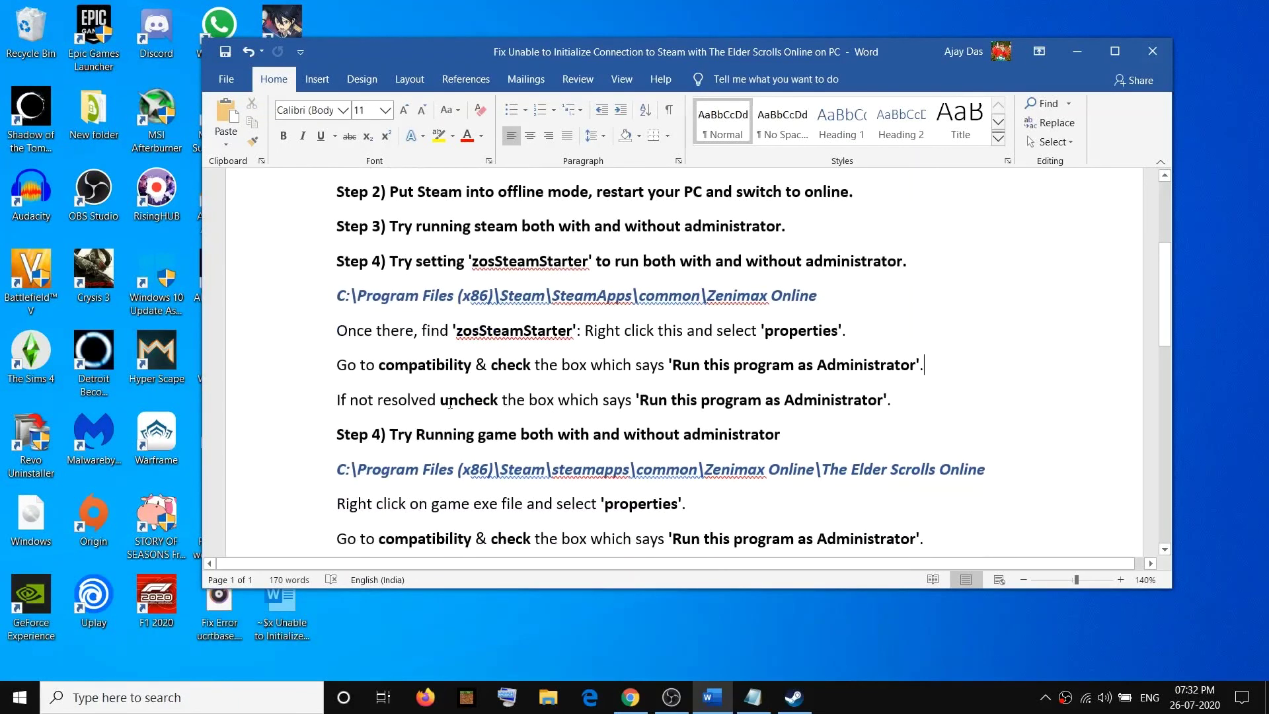
# - Highlight the SteamApps Zenimax path, zosSteamStarter, and its properties > compatibility > uncheck administrator instructions
pyautogui.moveTo(407, 291); pyautogui.dragTo(685, 309)
pyautogui.doubleClick(510, 329)
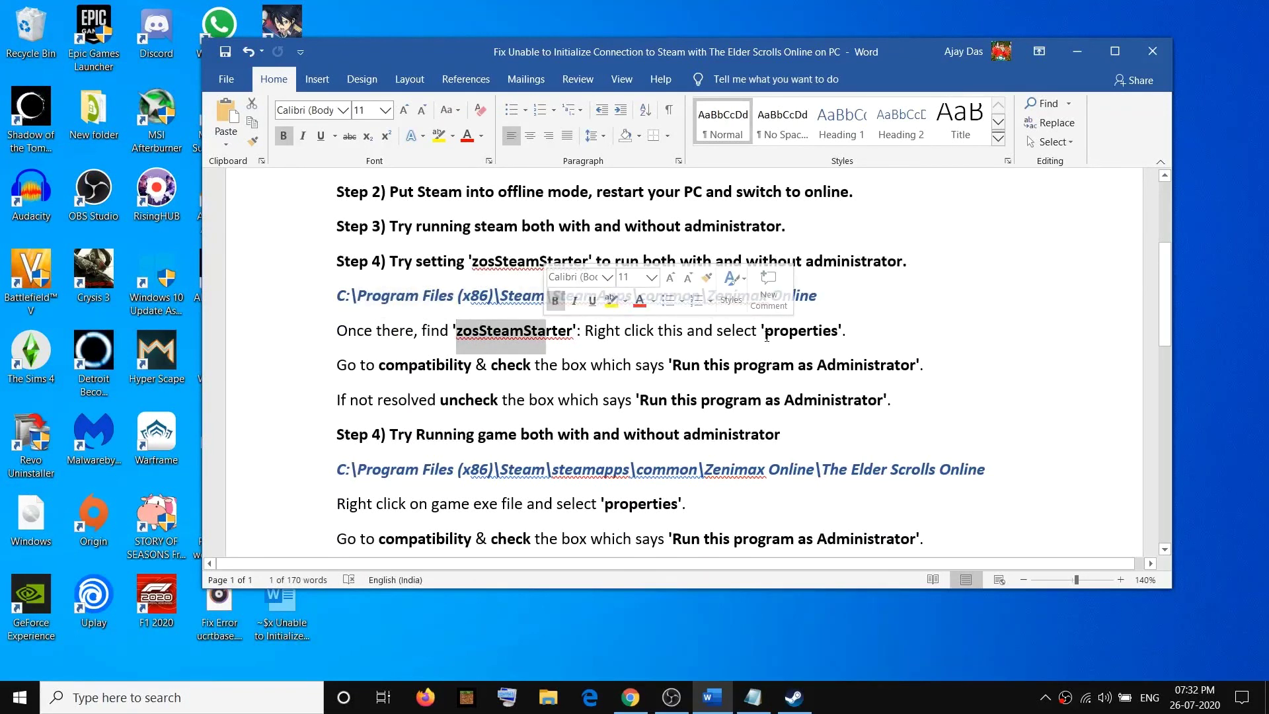
pyautogui.moveTo(765, 332); pyautogui.dragTo(820, 335)
pyautogui.doubleClick(418, 363)
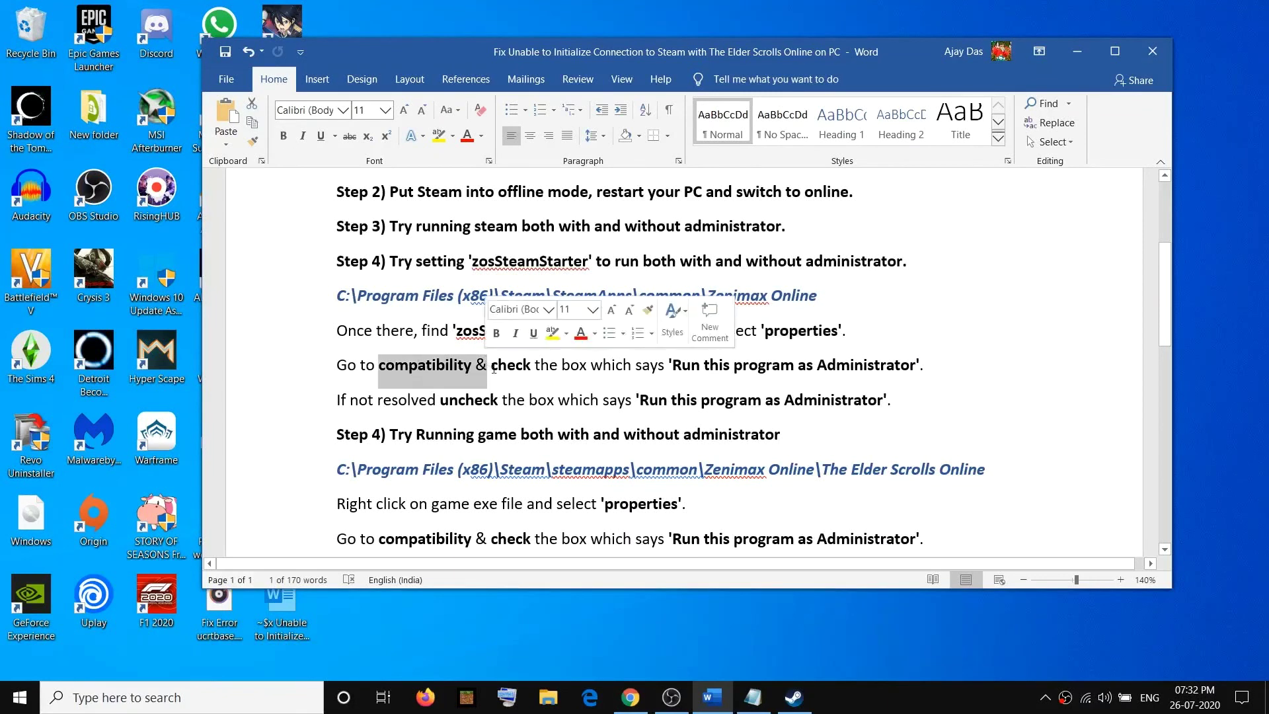
pyautogui.moveTo(440, 400); pyautogui.dragTo(494, 400)
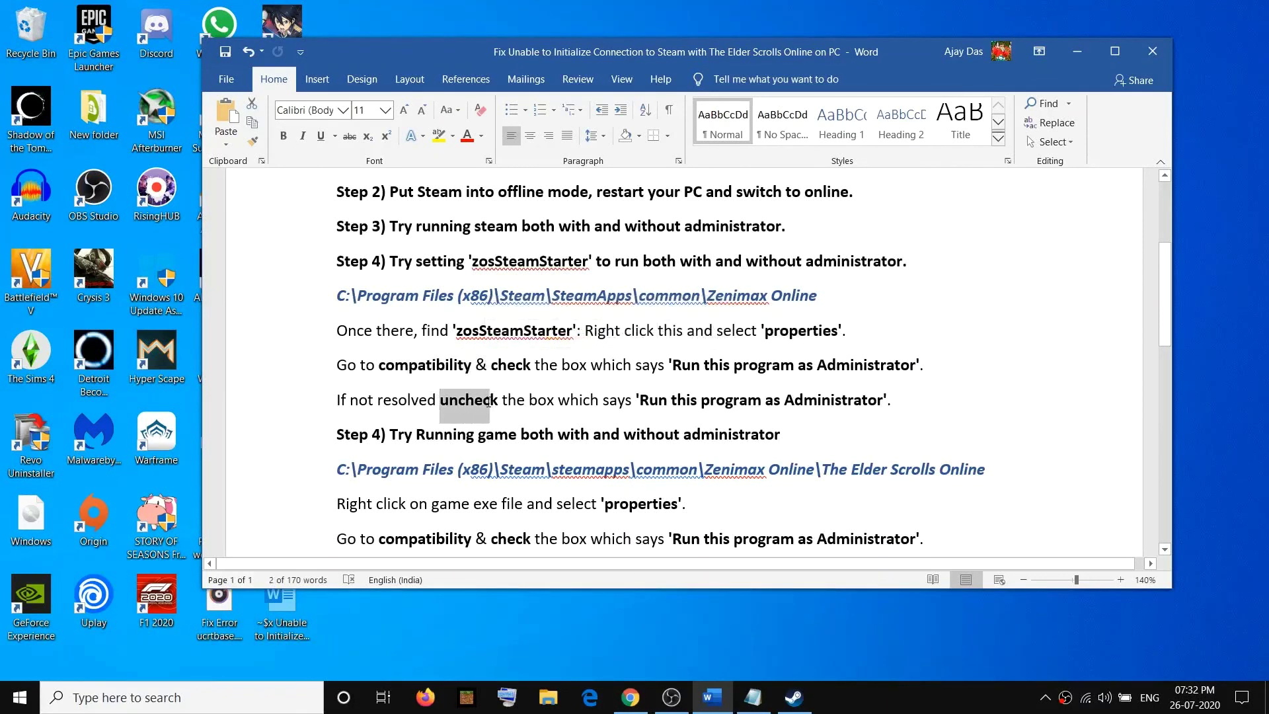
pyautogui.moveTo(636, 401); pyautogui.dragTo(859, 409)
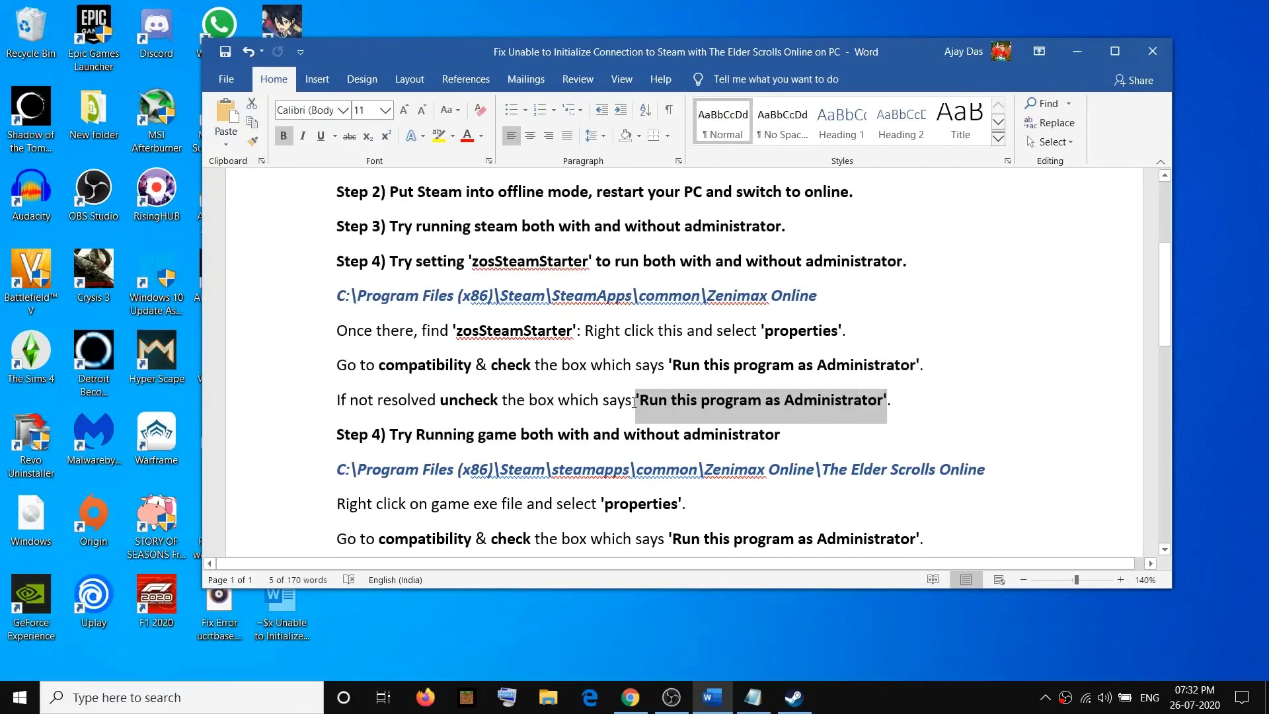
pyautogui.scroll(-3, 635, 401)
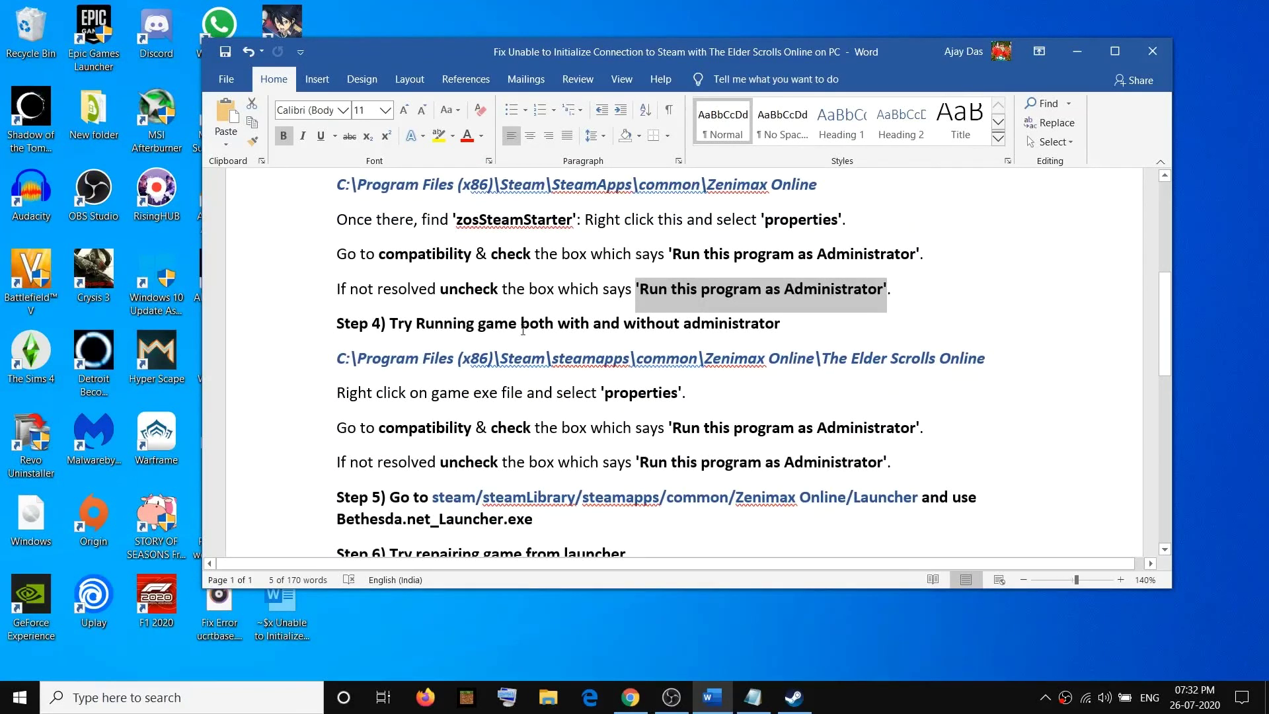
# - Highlight Step 4's The Elder Scrolls Online path and its check/uncheck administrator instructions
pyautogui.moveTo(409, 334); pyautogui.dragTo(764, 330)
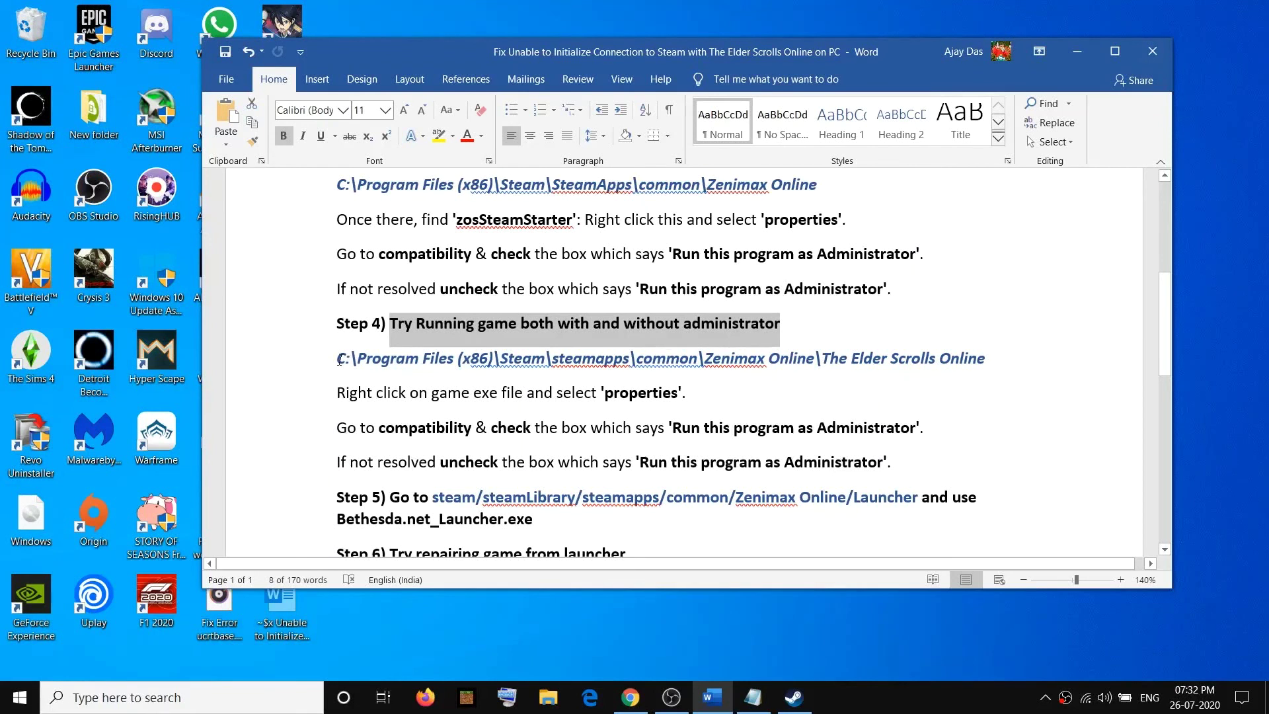
pyautogui.moveTo(337, 358); pyautogui.dragTo(995, 365)
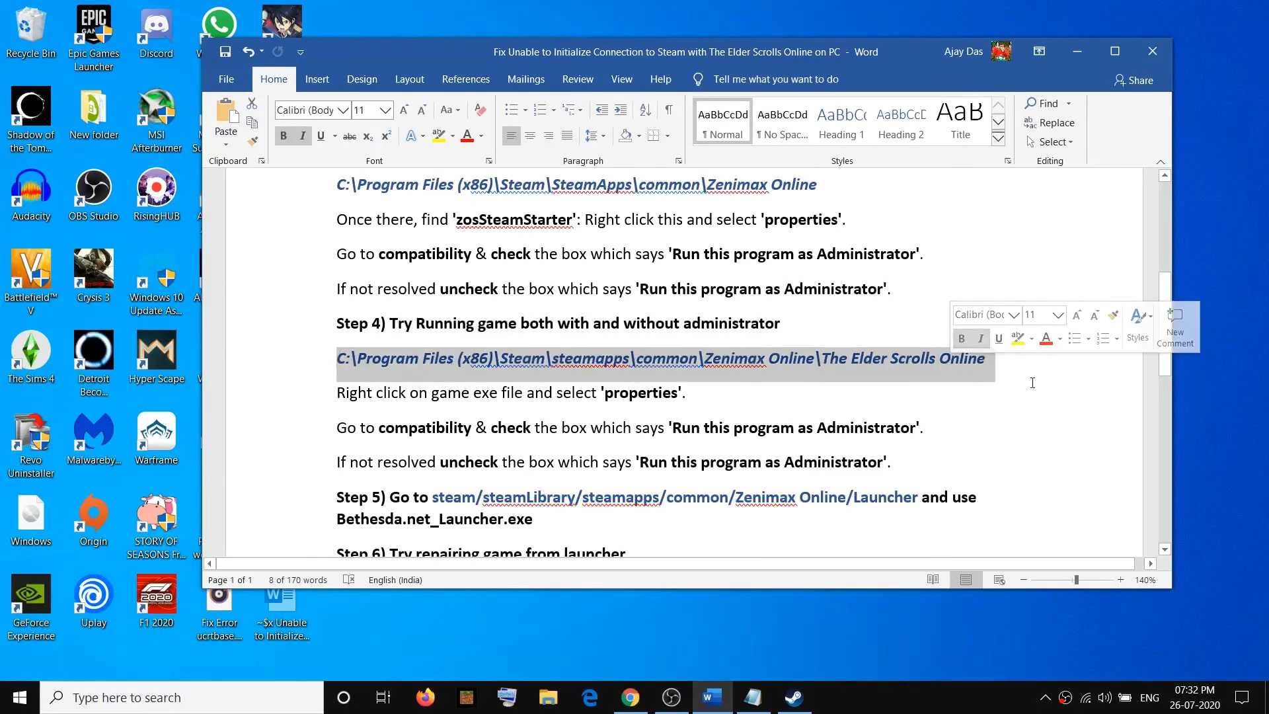
pyautogui.click(824, 360)
pyautogui.moveTo(824, 361); pyautogui.dragTo(985, 363)
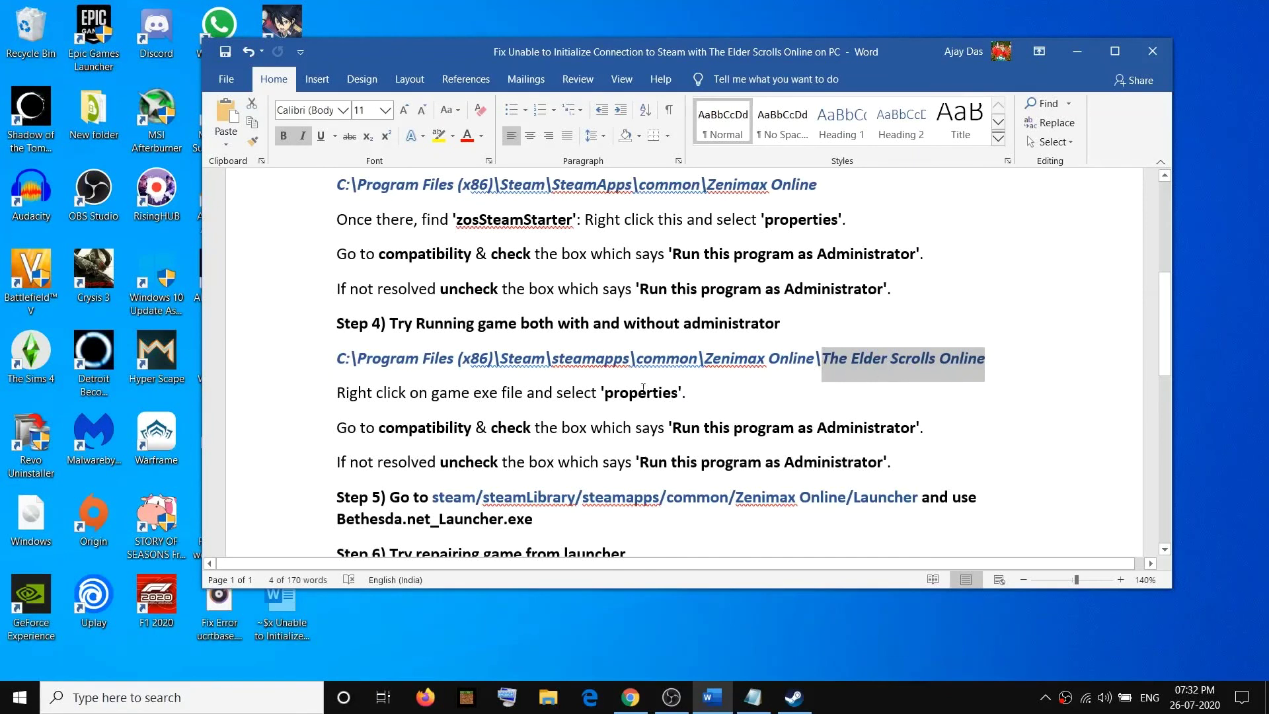
pyautogui.moveTo(613, 396); pyautogui.dragTo(662, 396)
pyautogui.moveTo(380, 428); pyautogui.dragTo(489, 428)
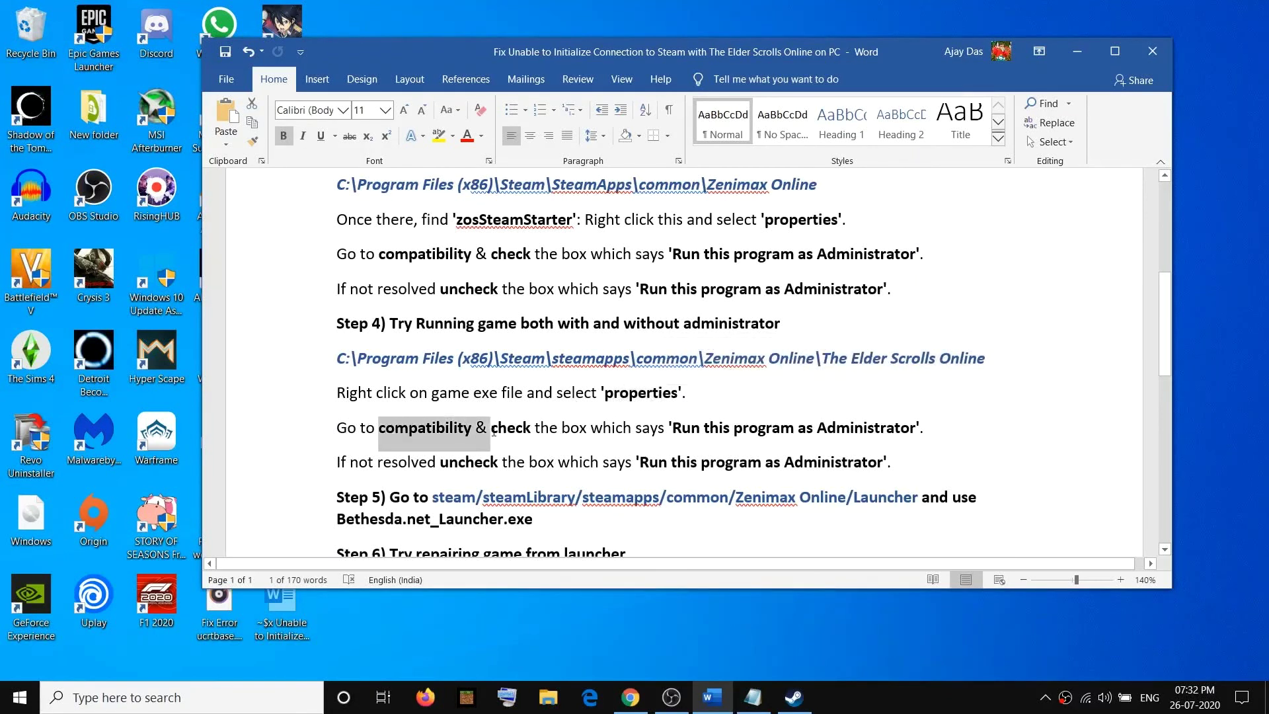
pyautogui.click(498, 428)
pyautogui.doubleClick(510, 428)
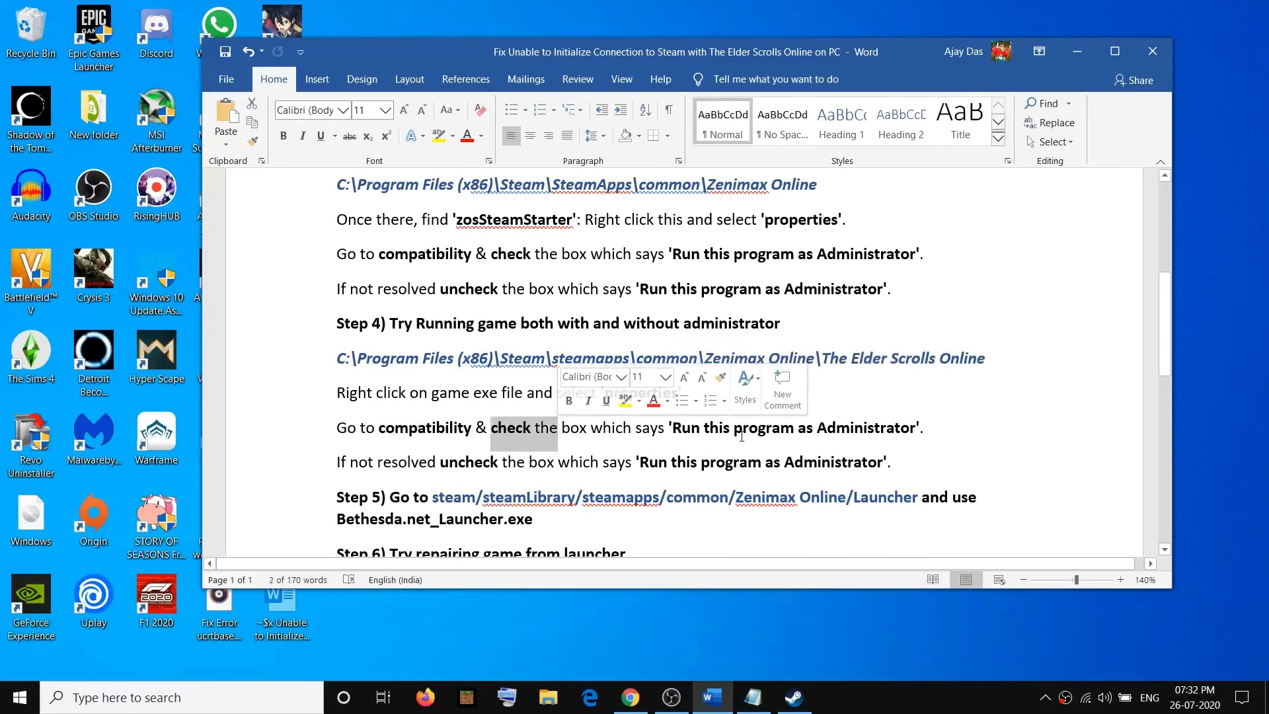
pyautogui.moveTo(669, 428); pyautogui.dragTo(889, 430)
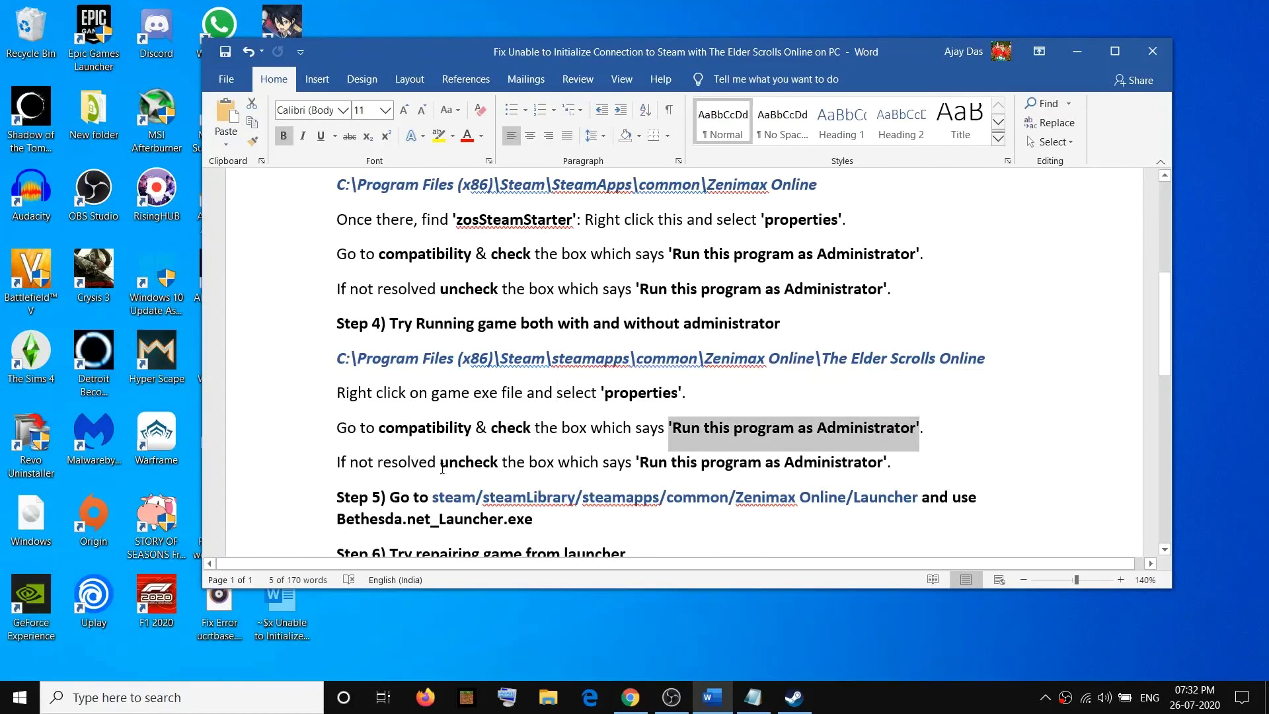
pyautogui.moveTo(442, 466); pyautogui.dragTo(498, 465)
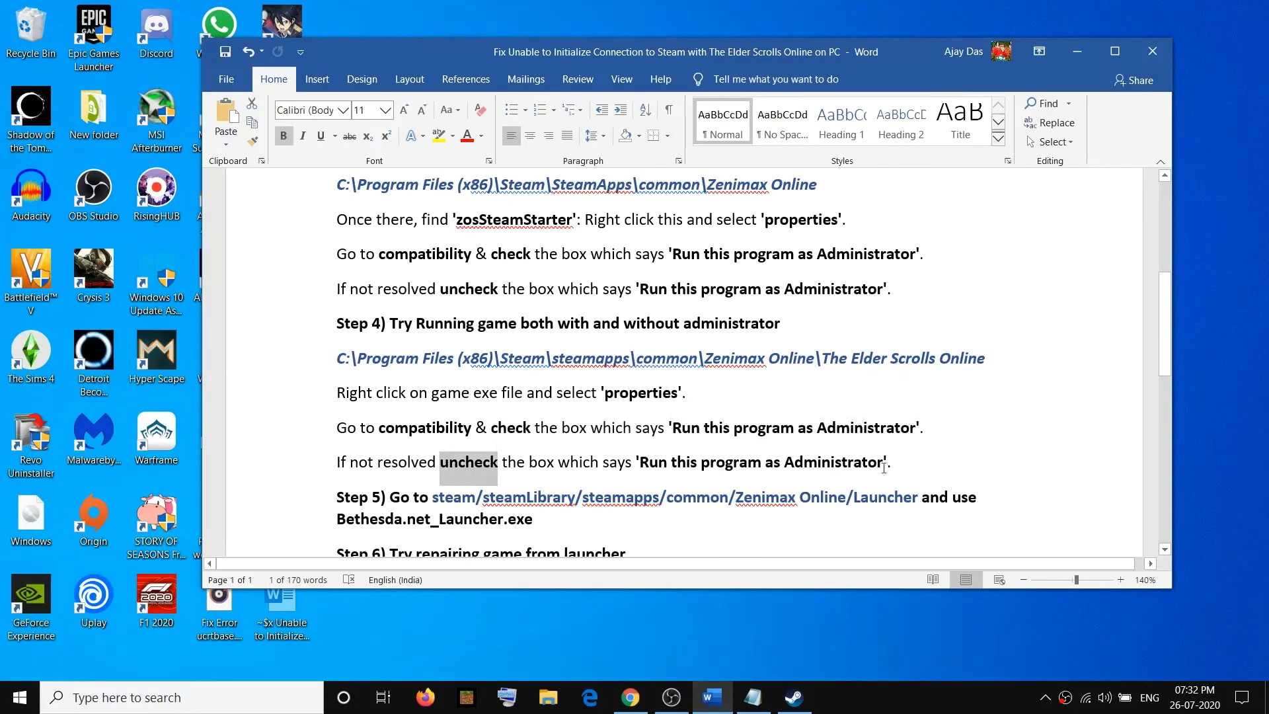
pyautogui.click(907, 466)
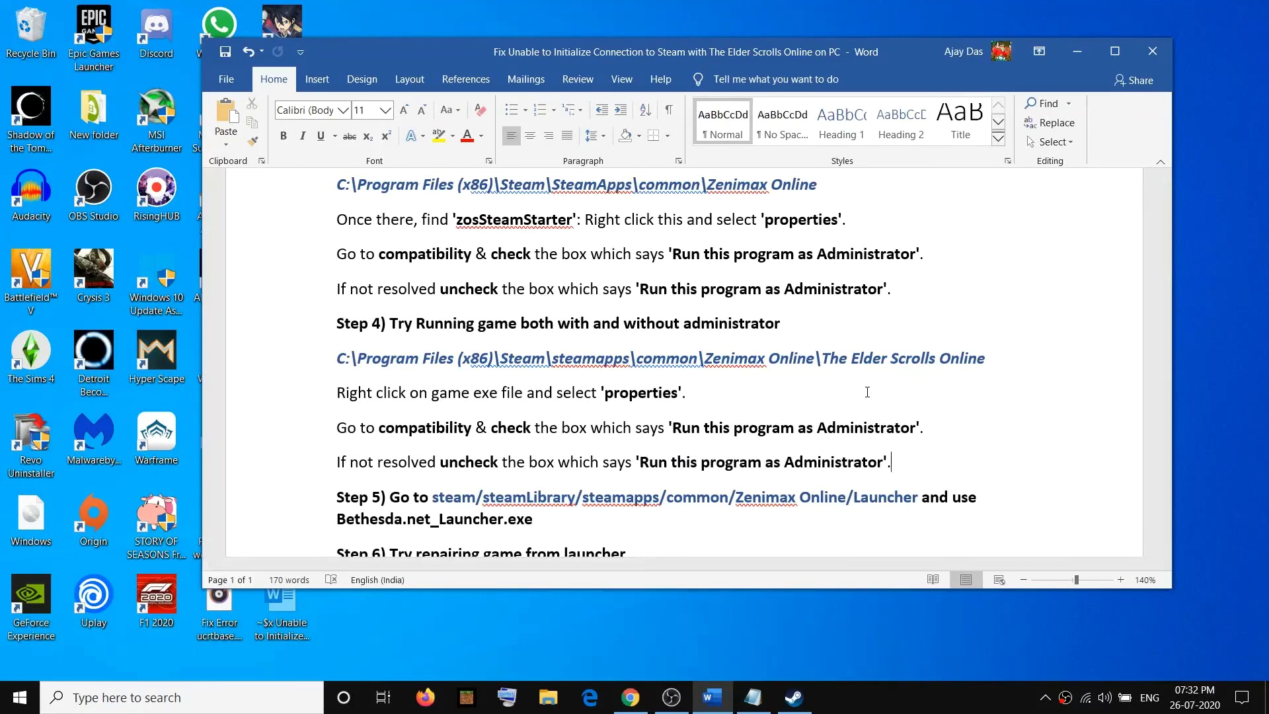
pyautogui.scroll(-3, 867, 391)
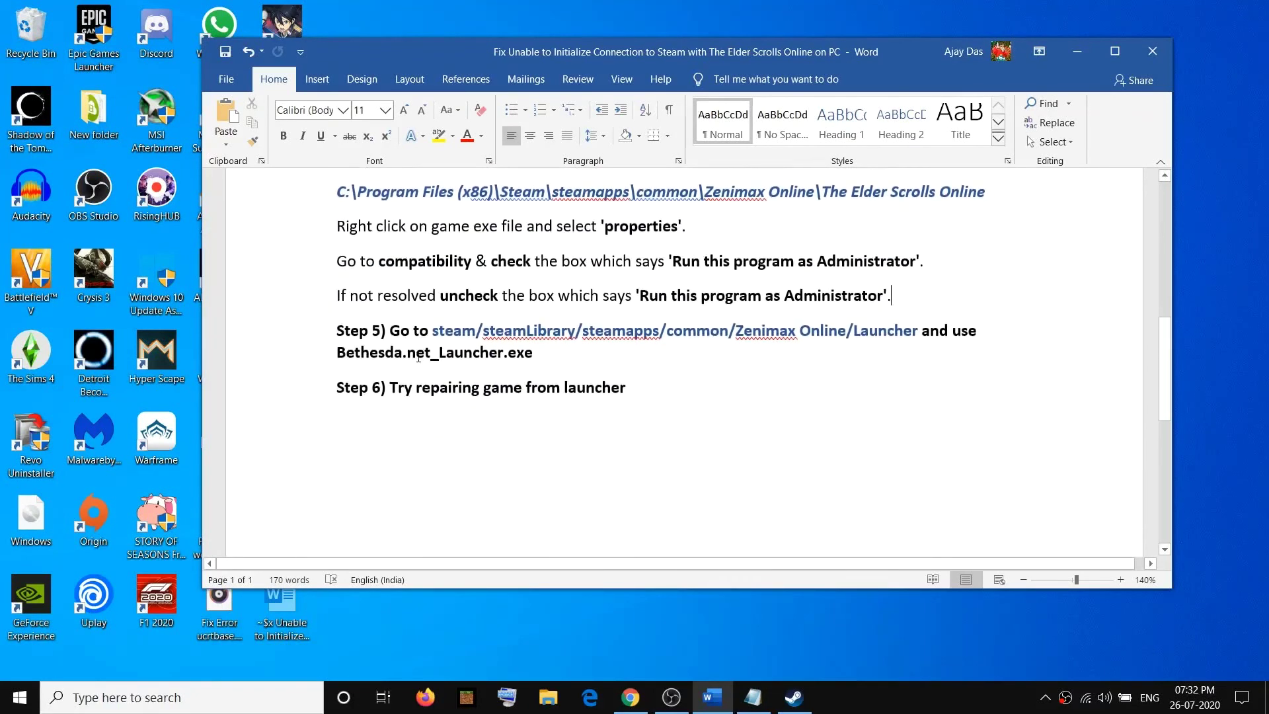
# - Highlight the Zenimax Online Launcher path, Bethesda.net_Launcher file name, and Step 6 repair instruction
pyautogui.click(516, 355)
pyautogui.moveTo(339, 354); pyautogui.dragTo(897, 328)
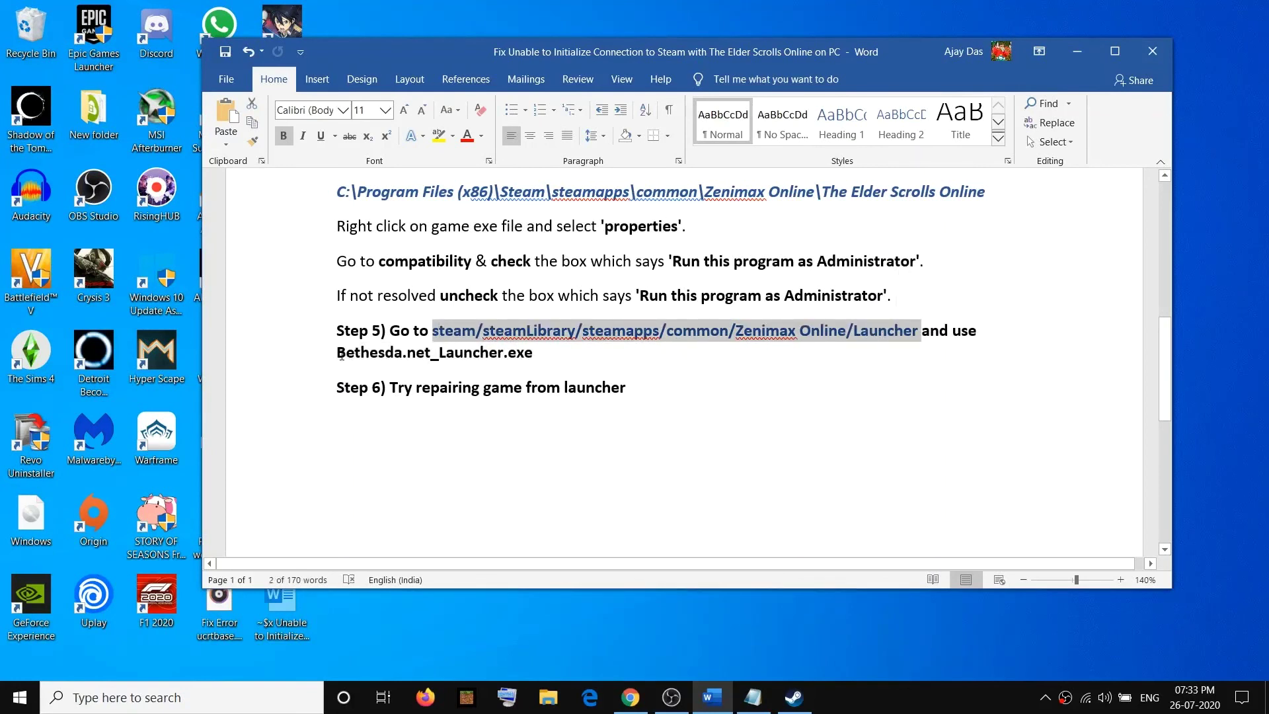
pyautogui.moveTo(340, 354); pyautogui.dragTo(487, 356)
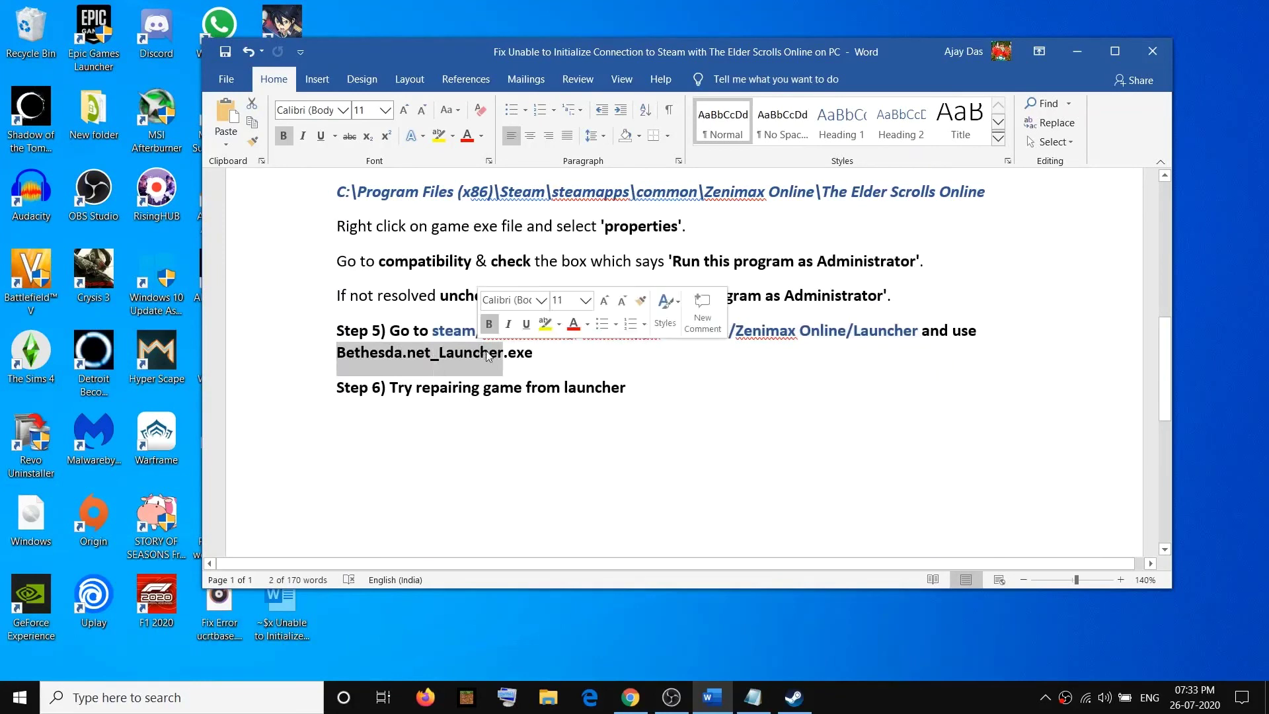
pyautogui.click(563, 358)
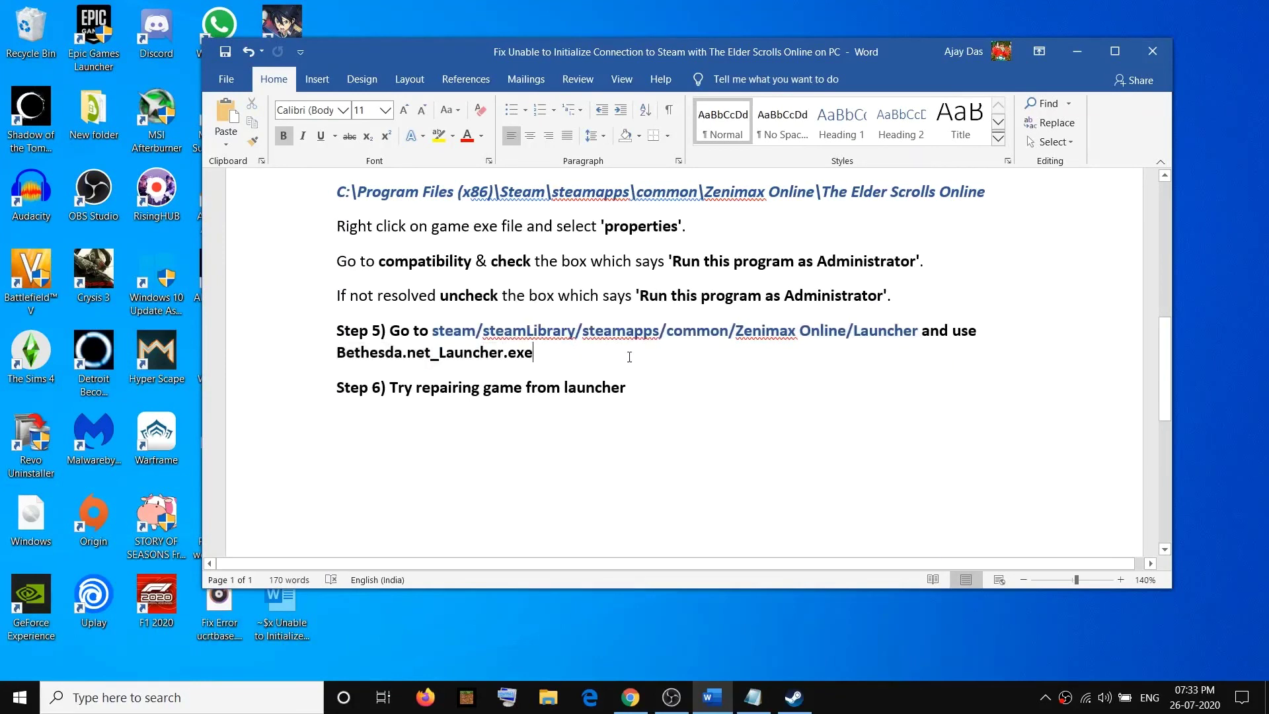
pyautogui.click(399, 386)
pyautogui.moveTo(416, 392); pyautogui.dragTo(525, 392)
pyautogui.moveTo(625, 392); pyautogui.dragTo(483, 392)
# - Return to the top and highlight 'Unable to Initialize Connection to Steam' in the title
pyautogui.scroll(2, 843, 456)
pyautogui.scroll(5, 843, 456)
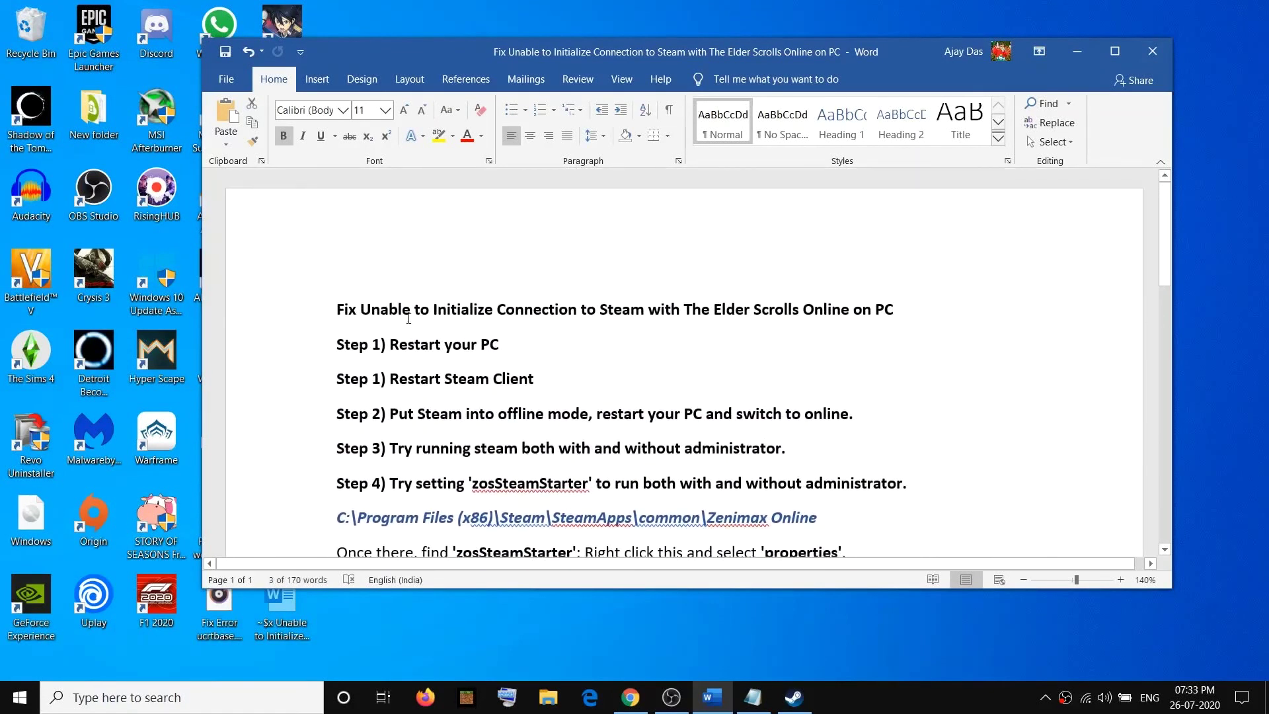
pyautogui.moveTo(361, 309); pyautogui.dragTo(647, 311)
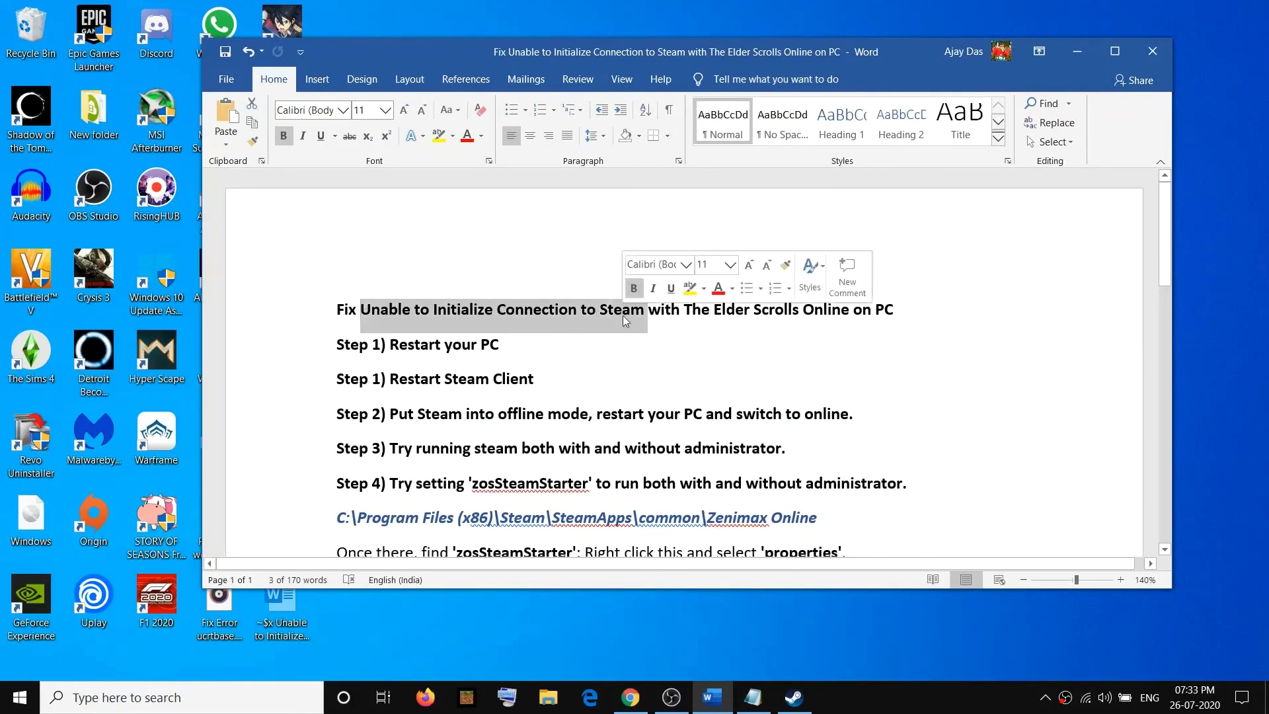
pyautogui.click(935, 699)
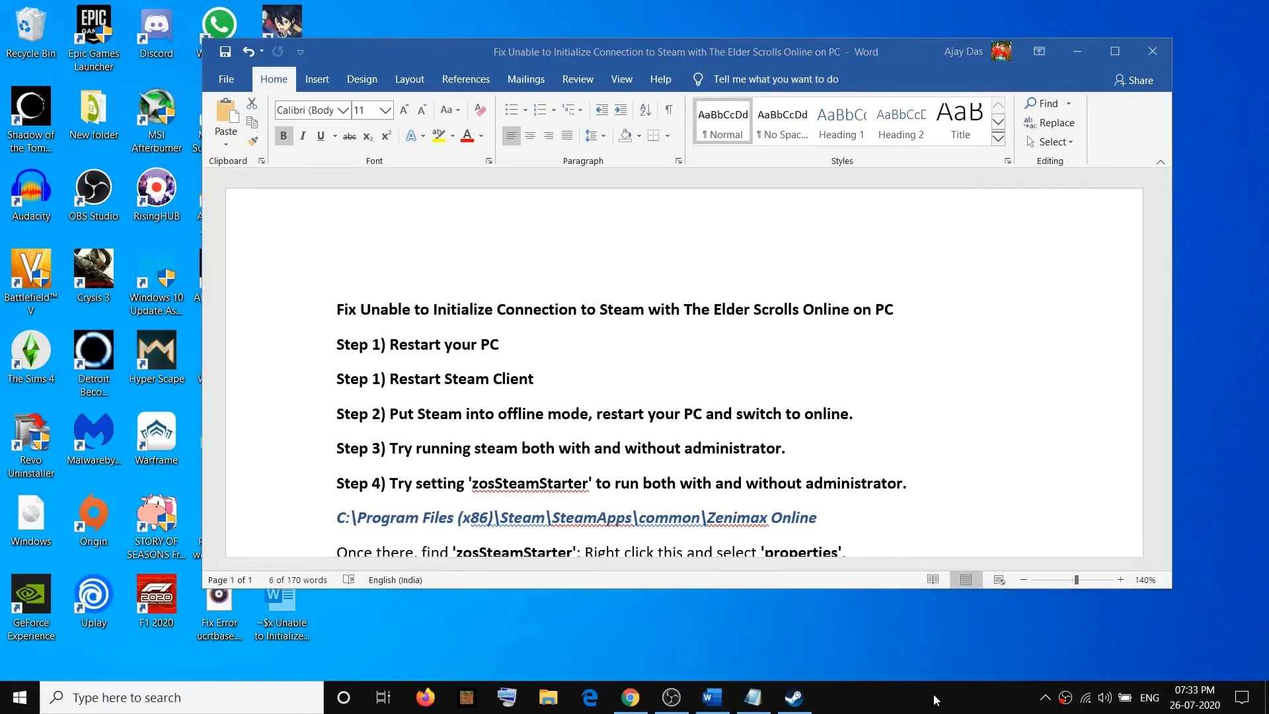